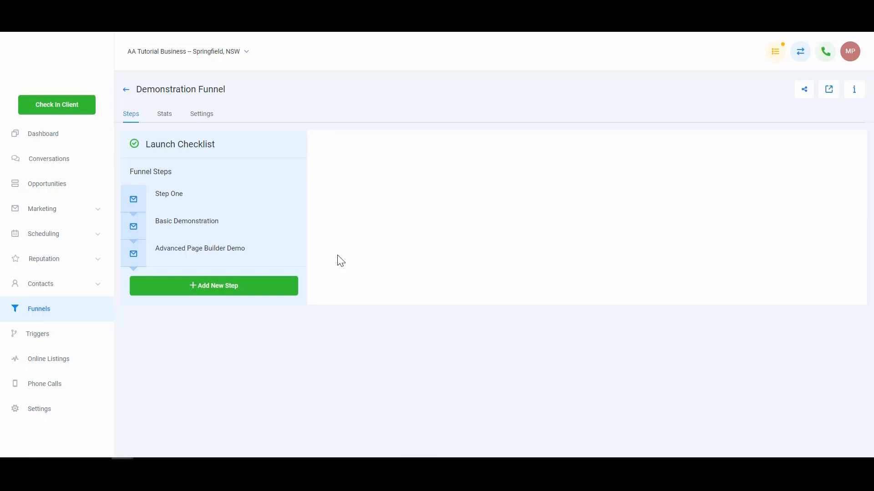
# - Clone the Advanced Page Builder Demo funnel step
pyautogui.click(257, 260)
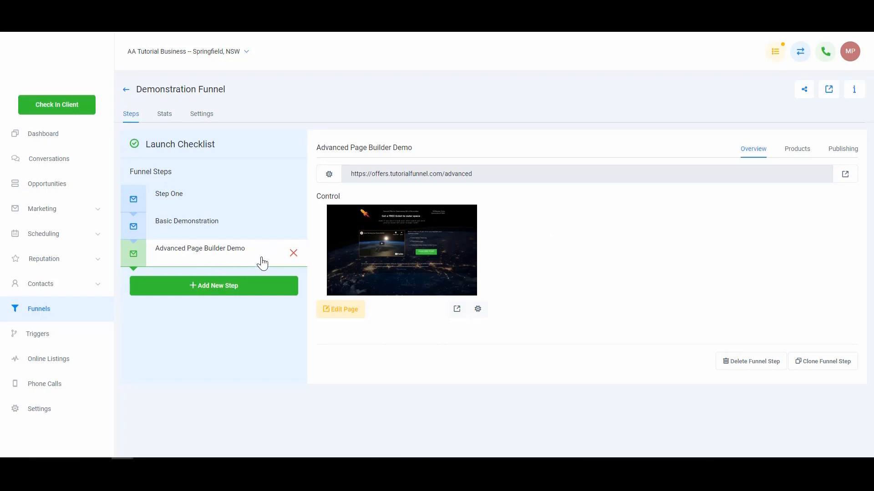
pyautogui.click(827, 363)
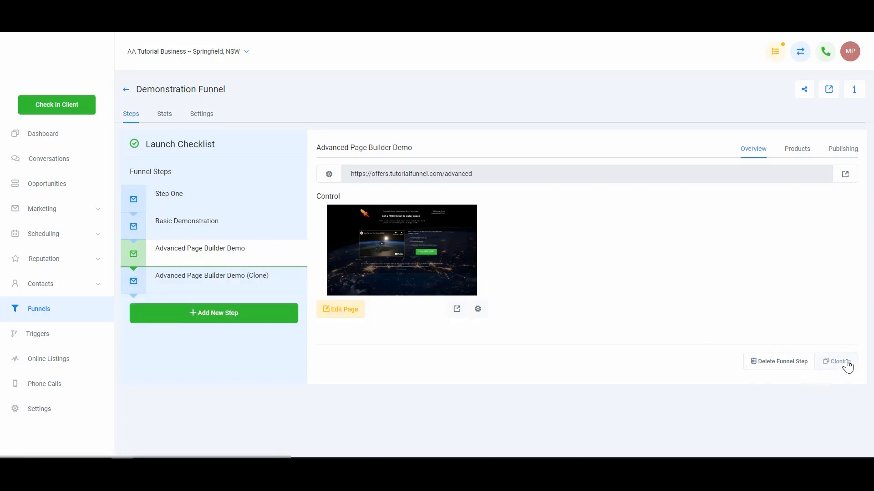
# - Rename the cloned funnel step as "Product Sale", set its path to /product-sale and update the step
pyautogui.click(276, 288)
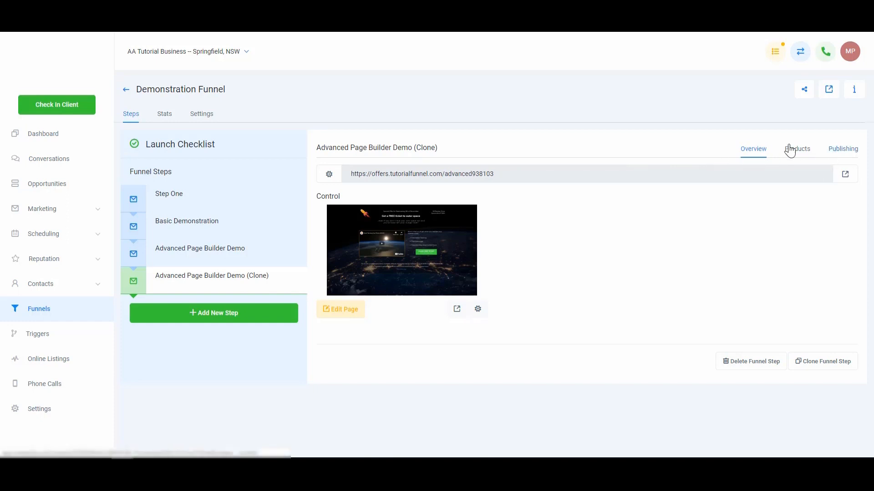
pyautogui.click(843, 150)
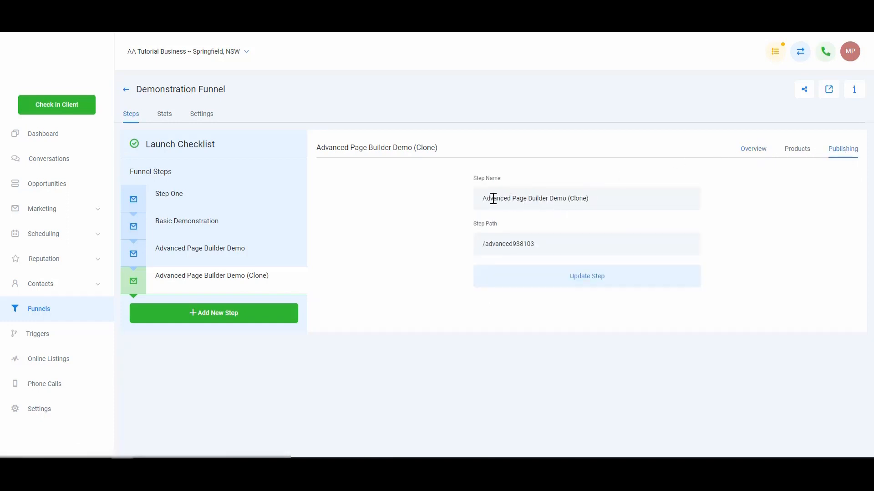
pyautogui.moveTo(493, 199); pyautogui.dragTo(703, 205)
pyautogui.press('BackSpace')
pyautogui.press('BackSpace')
pyautogui.press('BackSpace')
pyautogui.press('BackSpace')
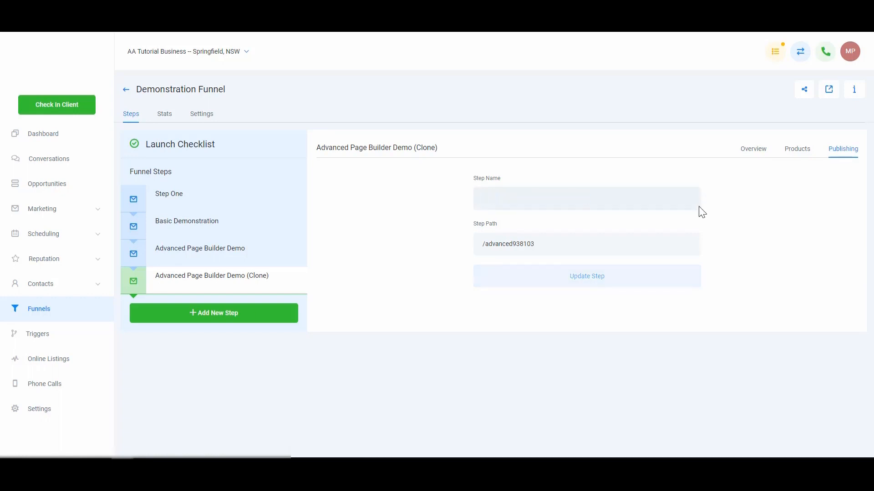
pyautogui.write('Product Sale')
pyautogui.doubleClick(584, 250)
pyautogui.write('ale')
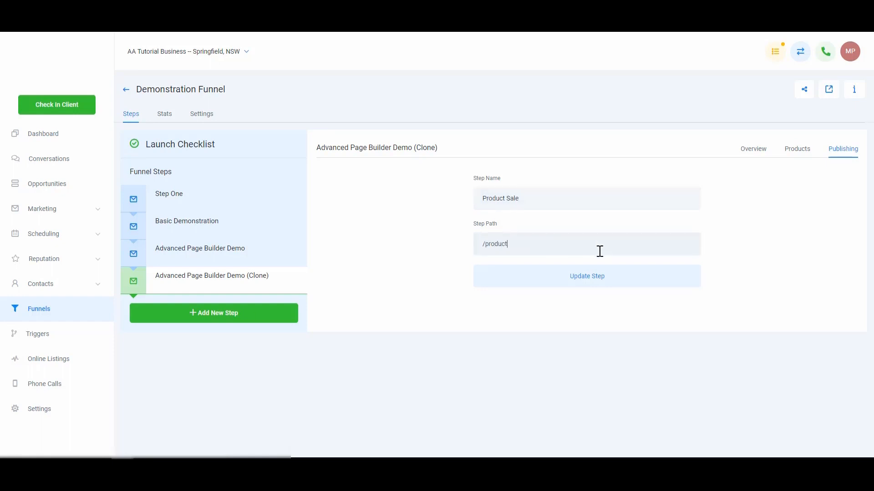
pyautogui.click(597, 278)
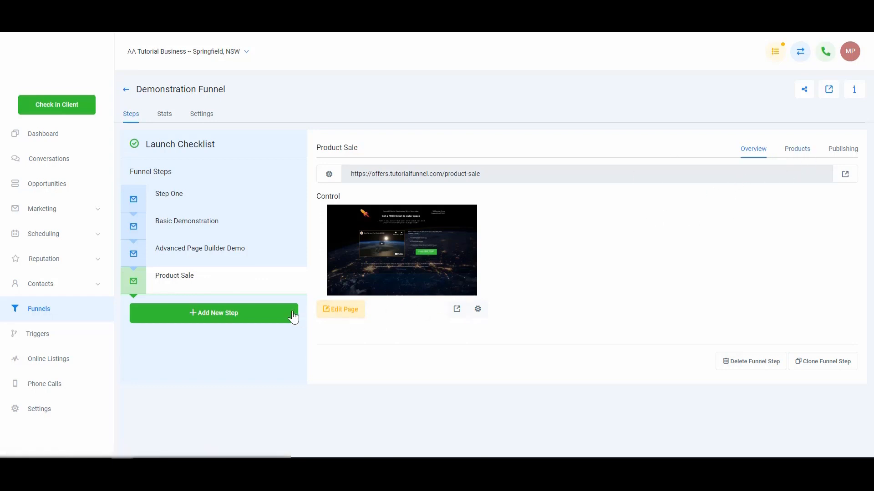
# - Open the Product Sale page for editing and add a 2 Step Order element below the "Here's what you'll get" sub-headline
pyautogui.click(348, 317)
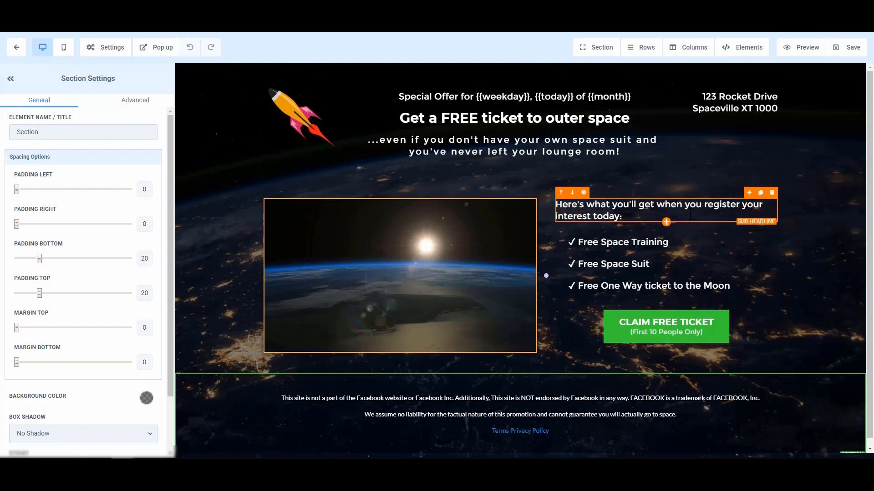
pyautogui.click(666, 222)
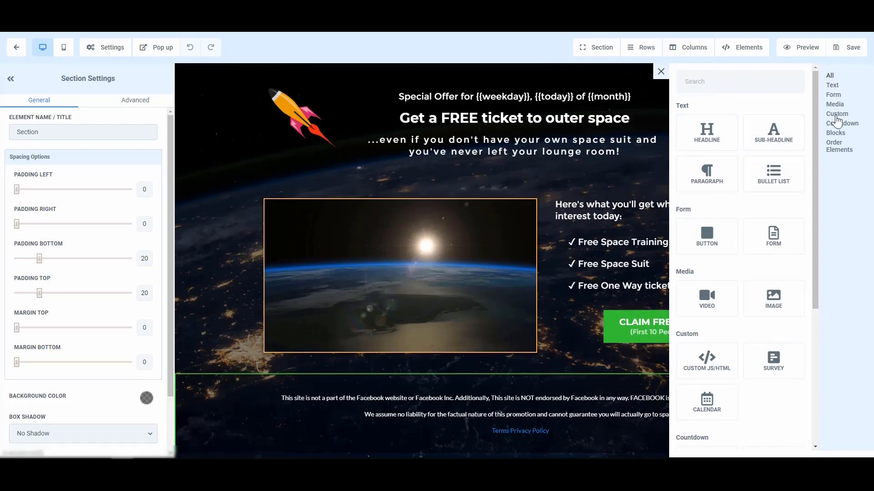
pyautogui.click(839, 148)
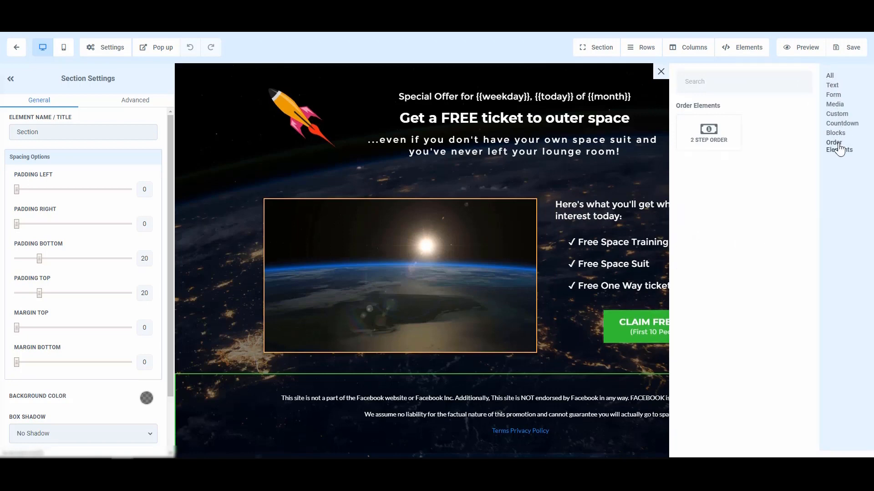
pyautogui.click(715, 141)
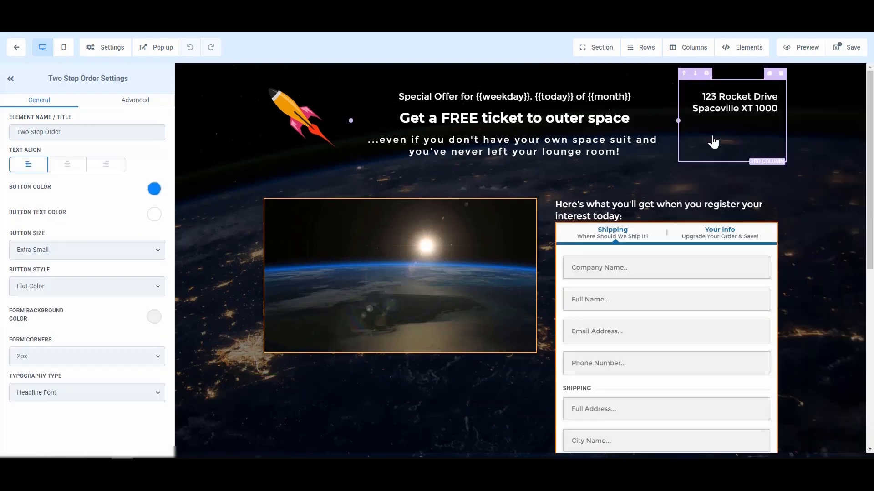
# - Examine the two-step order form's fields and its placement on the page
pyautogui.scroll(-5, 674, 317)
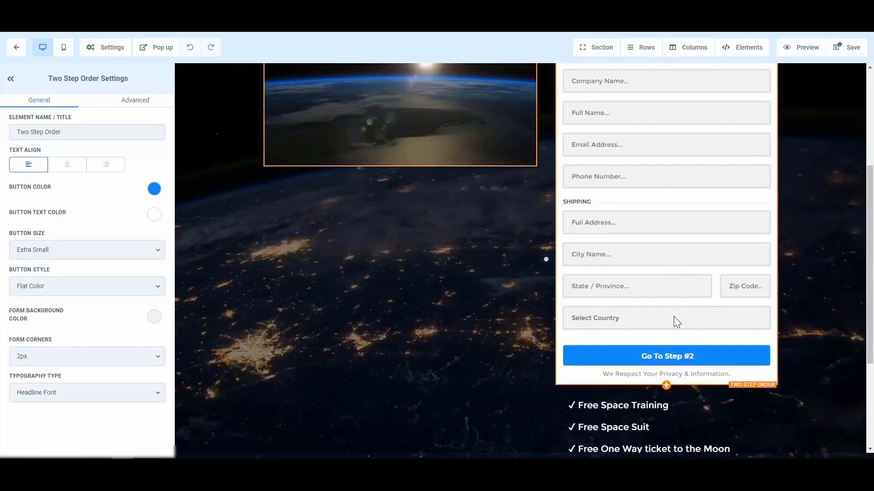
pyautogui.scroll(4, 674, 316)
pyautogui.scroll(2, 673, 318)
pyautogui.scroll(-7, 673, 317)
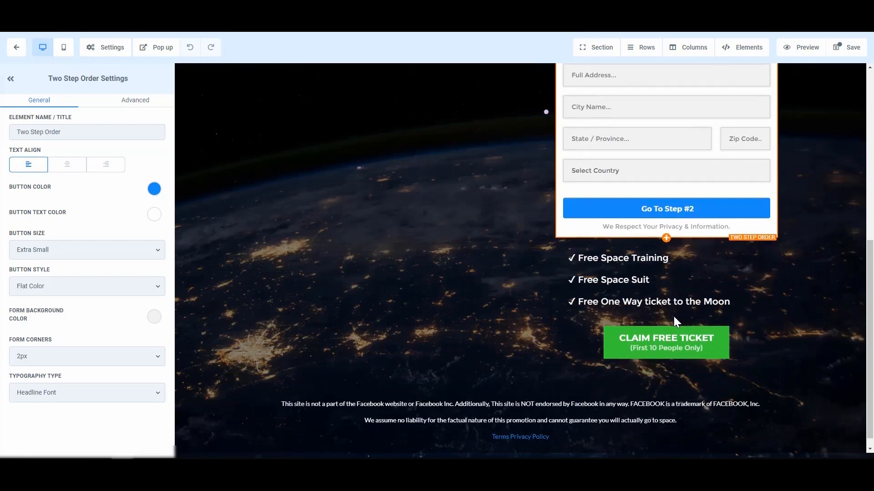
pyautogui.scroll(7, 674, 317)
pyautogui.scroll(-1, 674, 317)
pyautogui.scroll(-1, 664, 332)
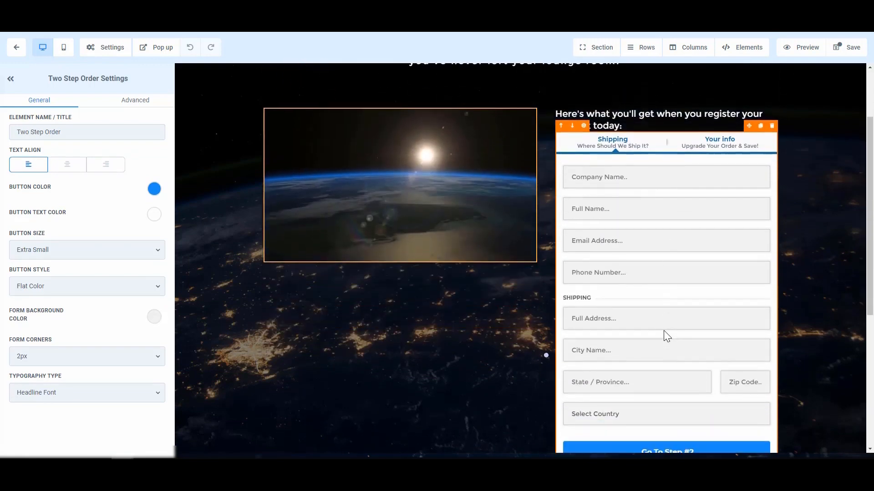
pyautogui.scroll(2, 664, 332)
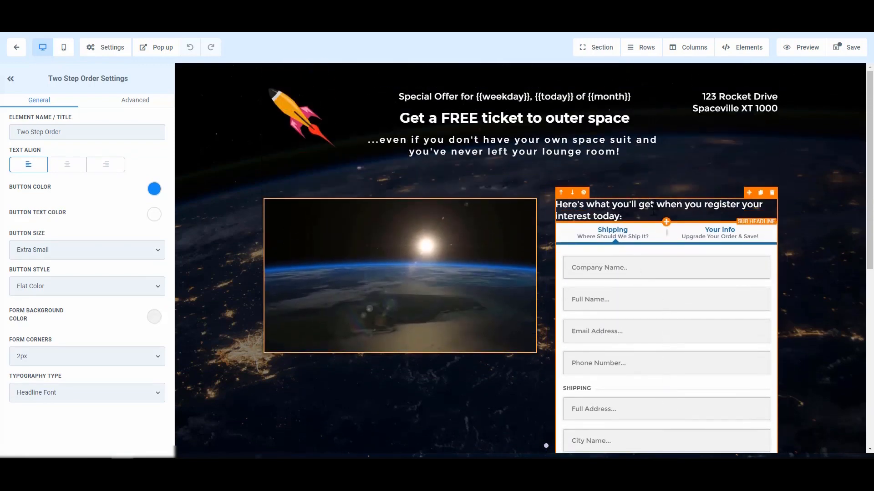
pyautogui.scroll(-1, 665, 296)
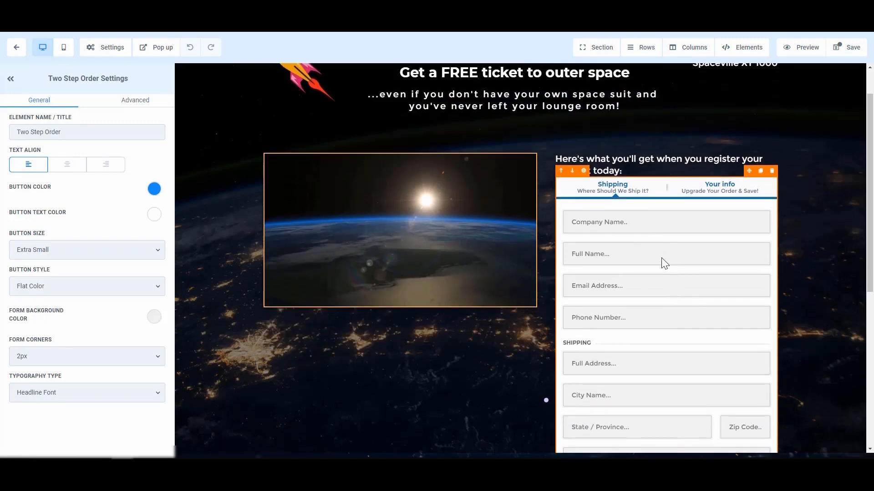
pyautogui.scroll(-1, 641, 284)
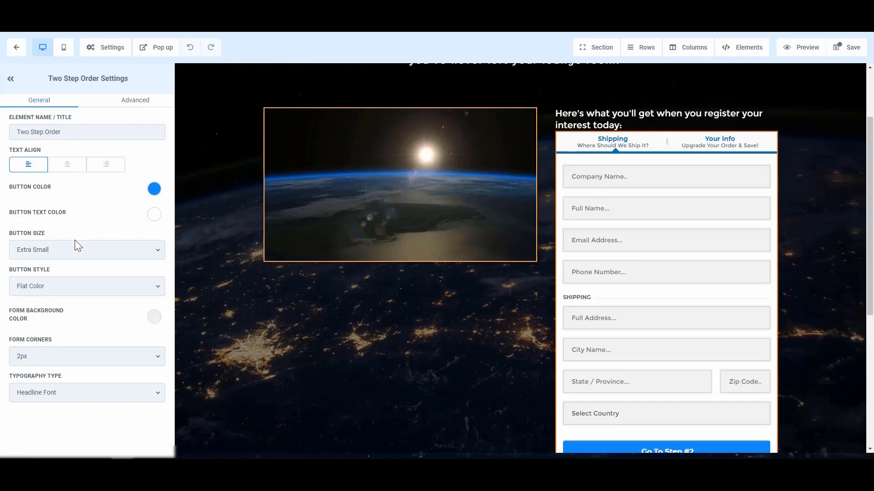
# - Set the order form's Step 1 headline to "Your Information" and clear its Step 1 sub headline
pyautogui.click(131, 102)
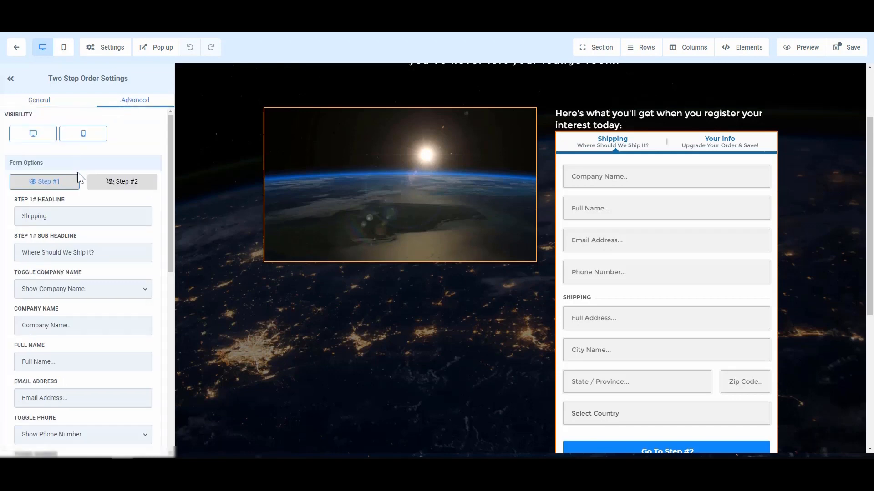
pyautogui.doubleClick(71, 215)
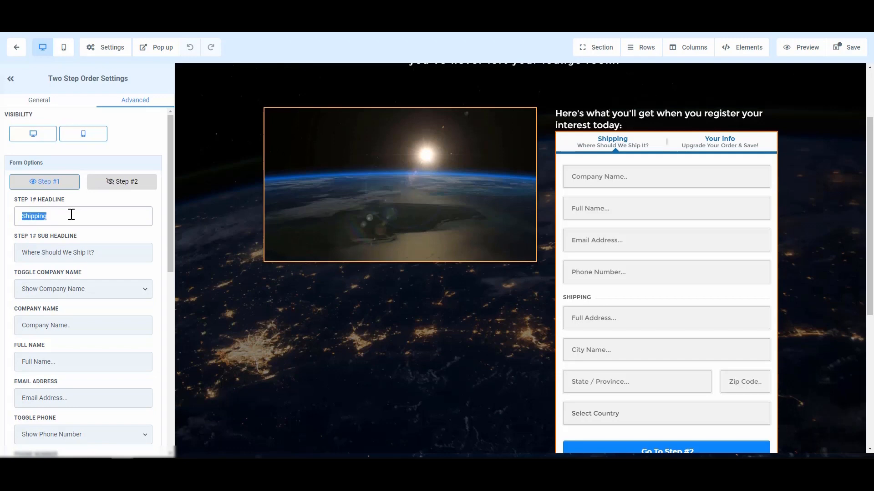
pyautogui.write('Your Information')
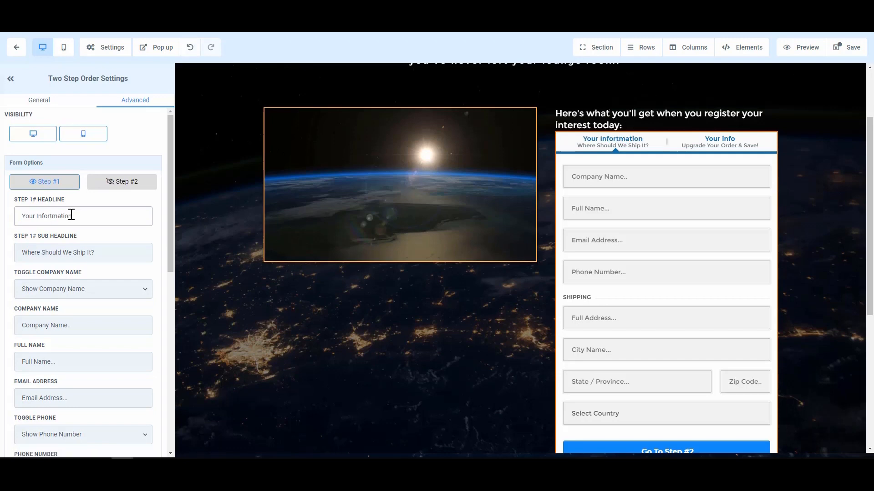
pyautogui.click(44, 217)
pyautogui.press('BackSpace')
pyautogui.moveTo(26, 253); pyautogui.dragTo(128, 252)
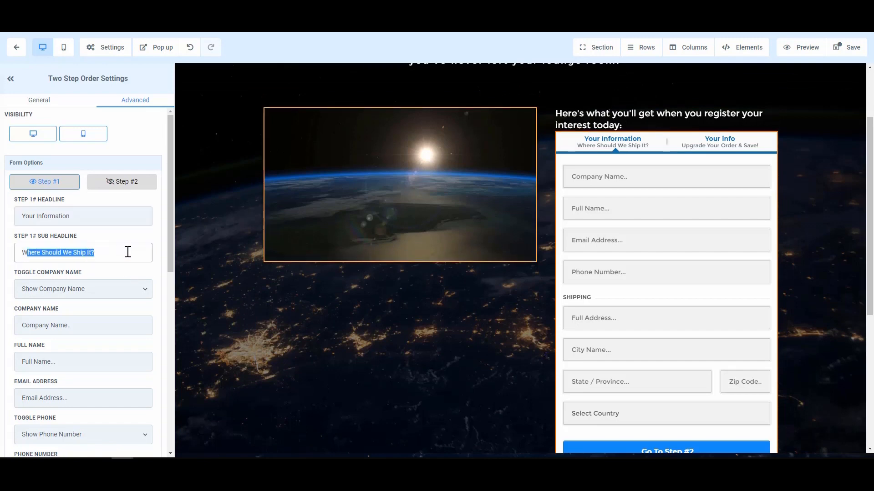
pyautogui.press('BackSpace')
pyautogui.press('BackSpace')
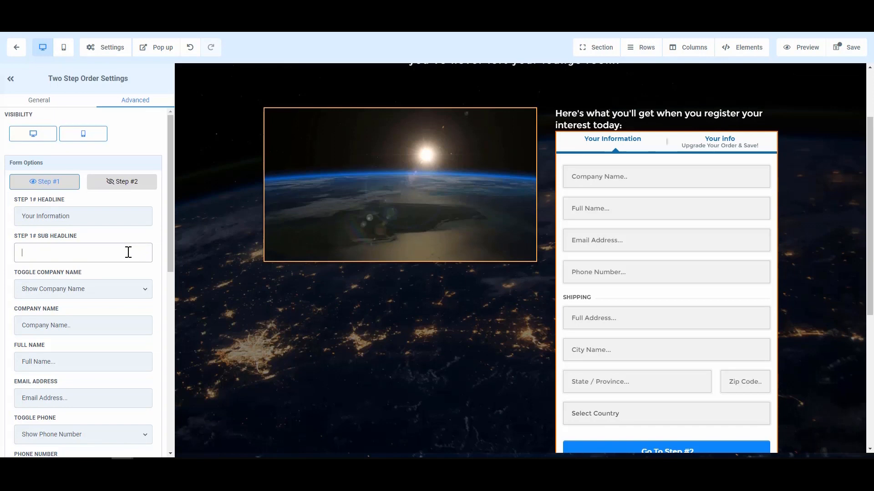
# - Hide the company name and phone number fields in Step 1 of the order form
pyautogui.click(98, 288)
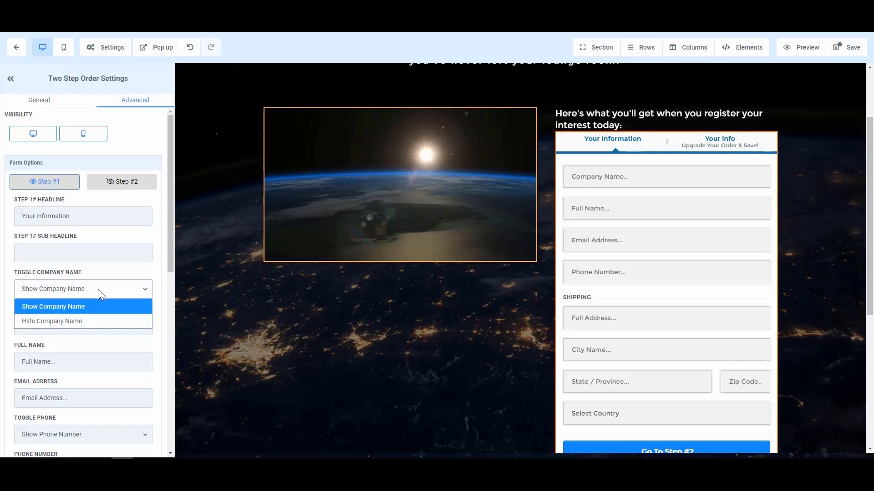
pyautogui.click(86, 324)
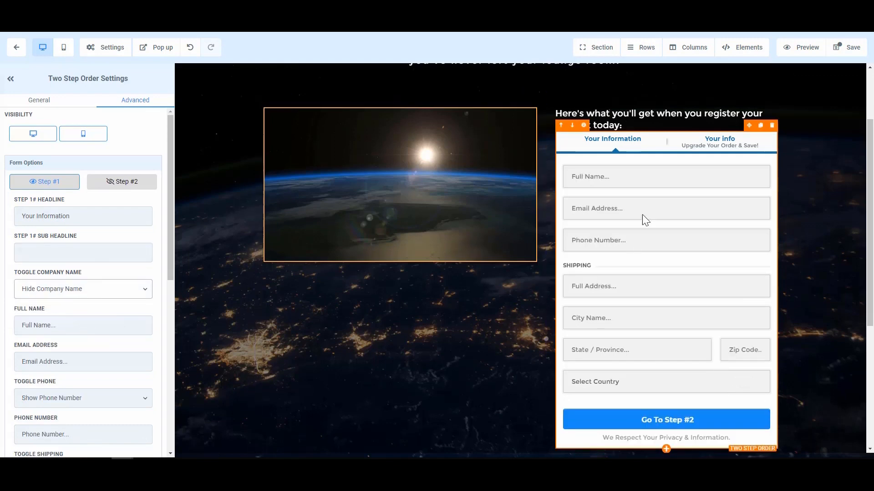
pyautogui.scroll(-1, 58, 300)
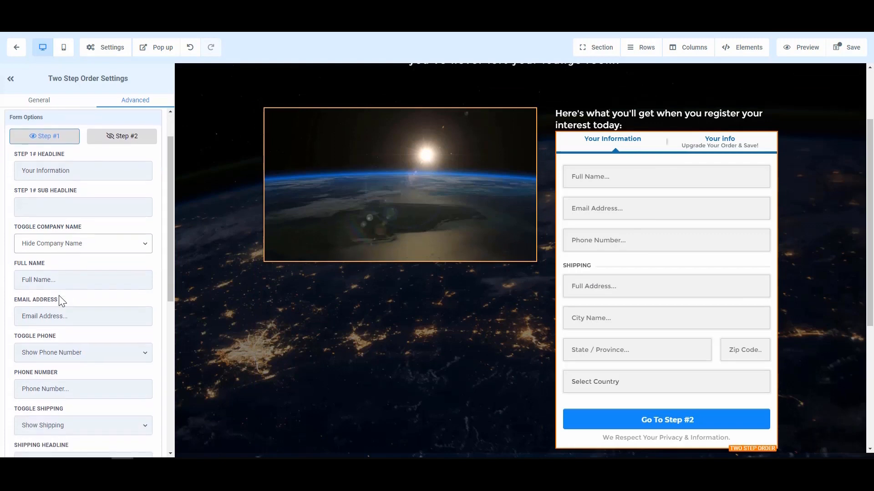
pyautogui.click(104, 353)
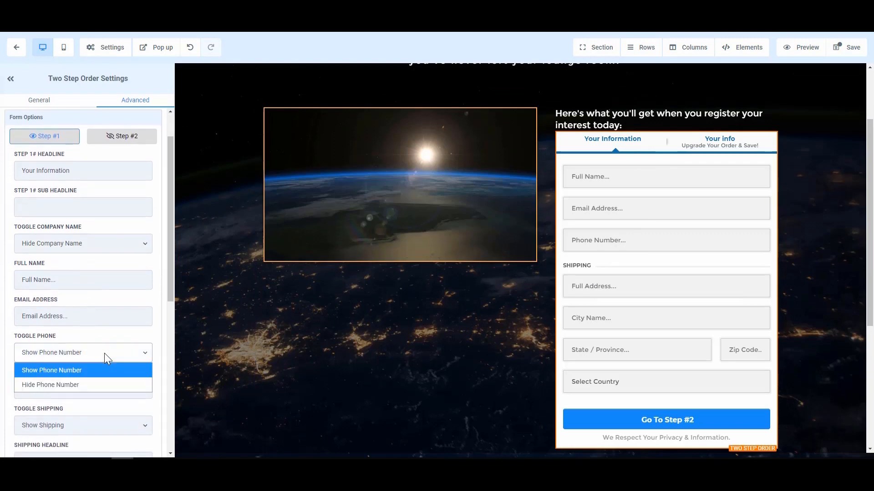
pyautogui.click(85, 383)
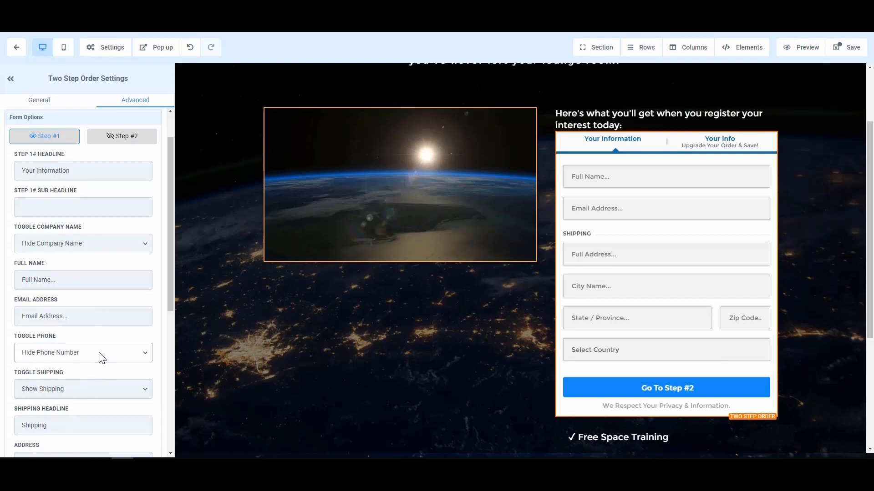
# - Hide the shipping section in Step 1 of the order form
pyautogui.scroll(-1, 148, 368)
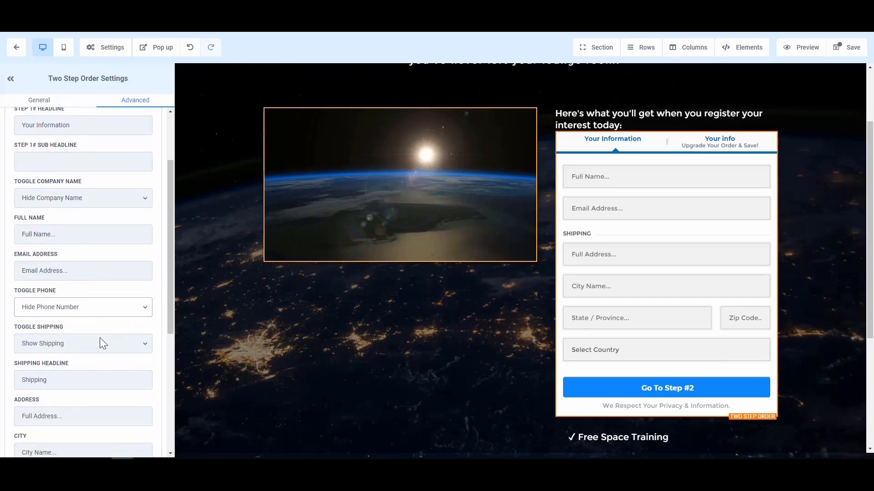
pyautogui.scroll(-1, 100, 337)
pyautogui.scroll(-1, 106, 318)
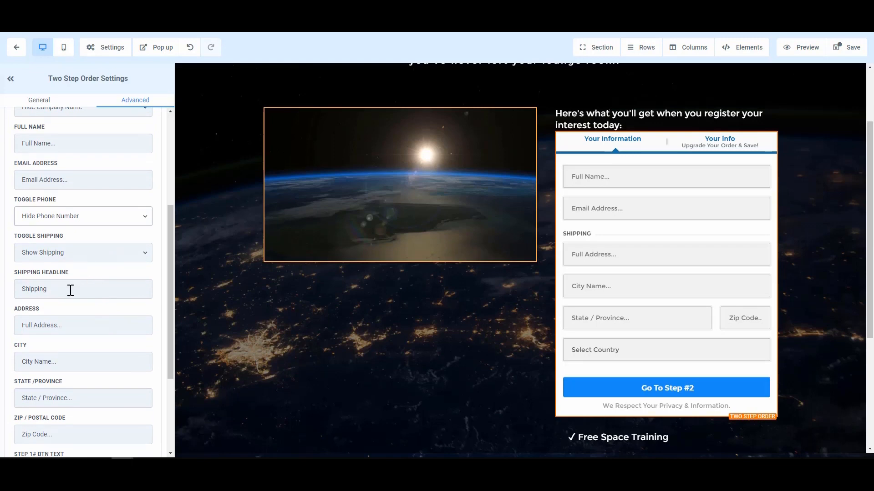
pyautogui.scroll(-1, 75, 299)
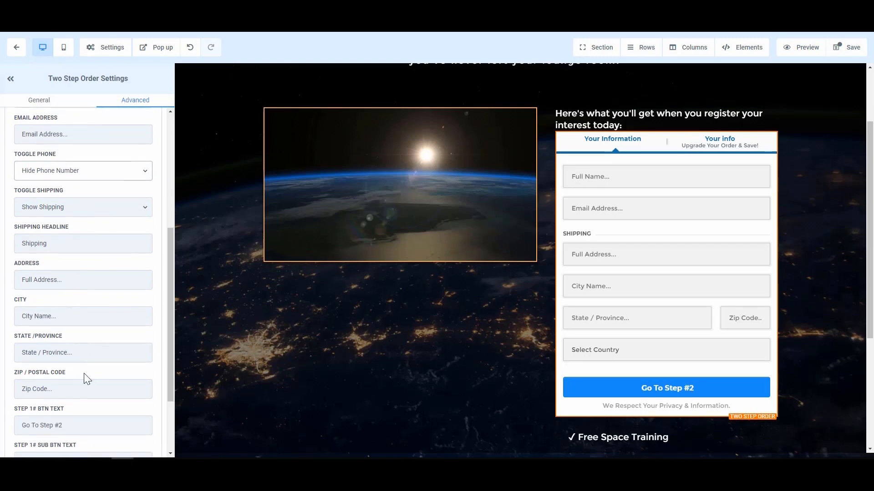
pyautogui.click(90, 207)
pyautogui.click(74, 241)
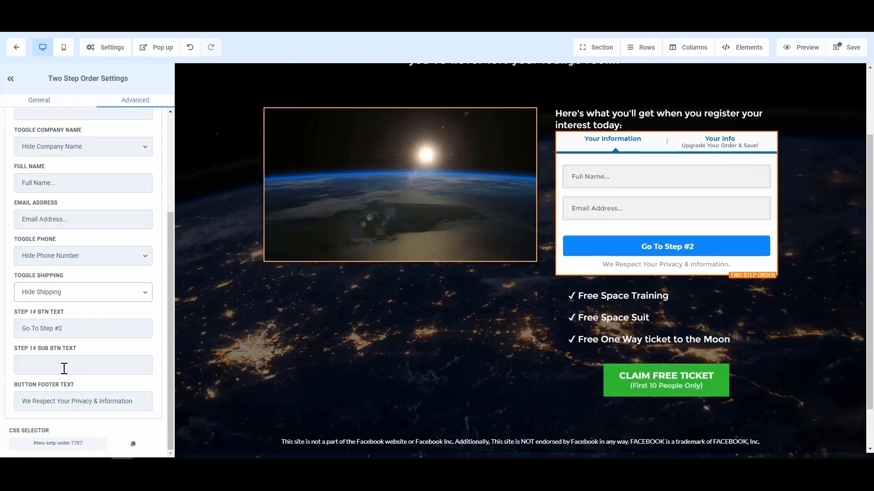
# - Set the order form's Step 1 button text to "Next Step >"
pyautogui.moveTo(72, 330); pyautogui.dragTo(20, 328)
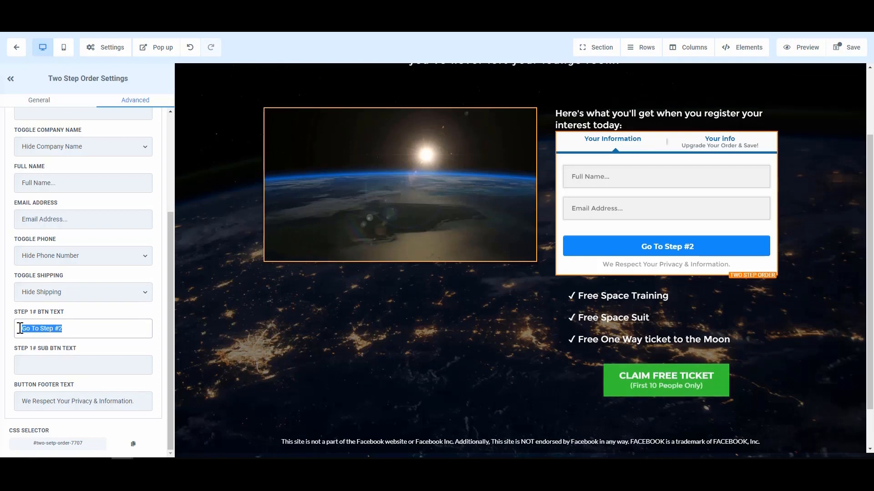
pyautogui.write('Next Step')
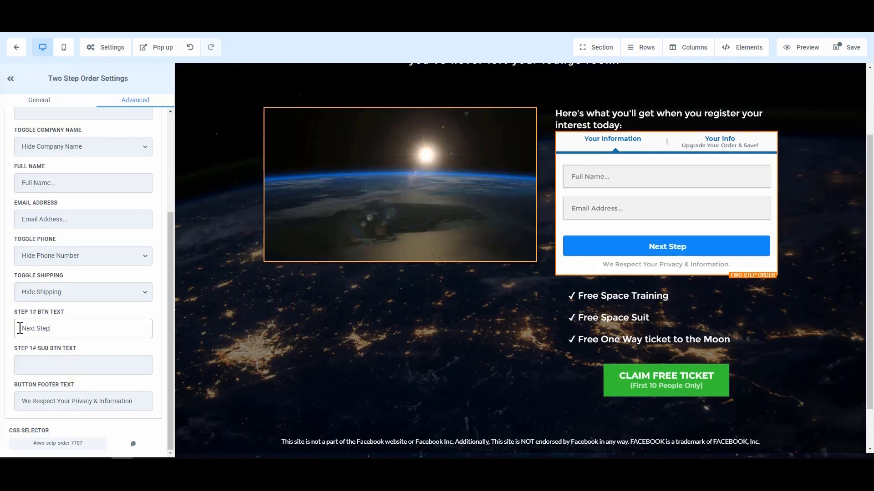
pyautogui.write(' >')
# - Set the order form's Step 1 sub button text to "Click to continue" and save the page
pyautogui.click(58, 369)
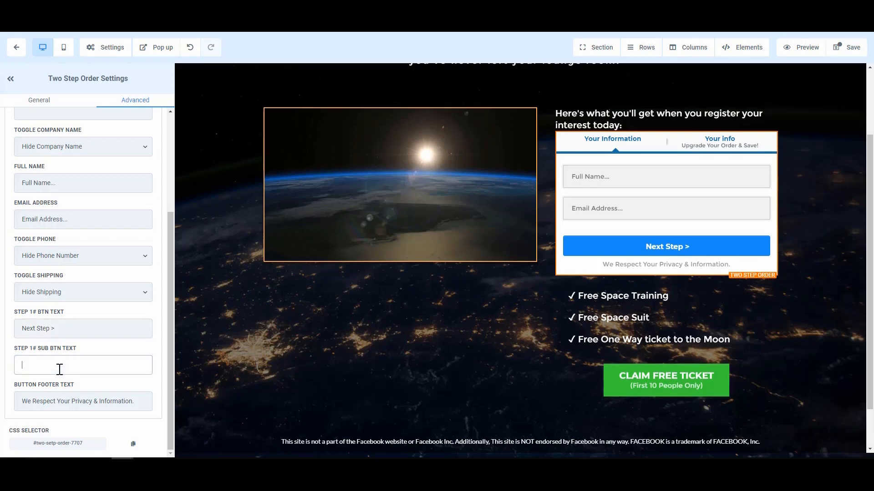
pyautogui.write('Click to')
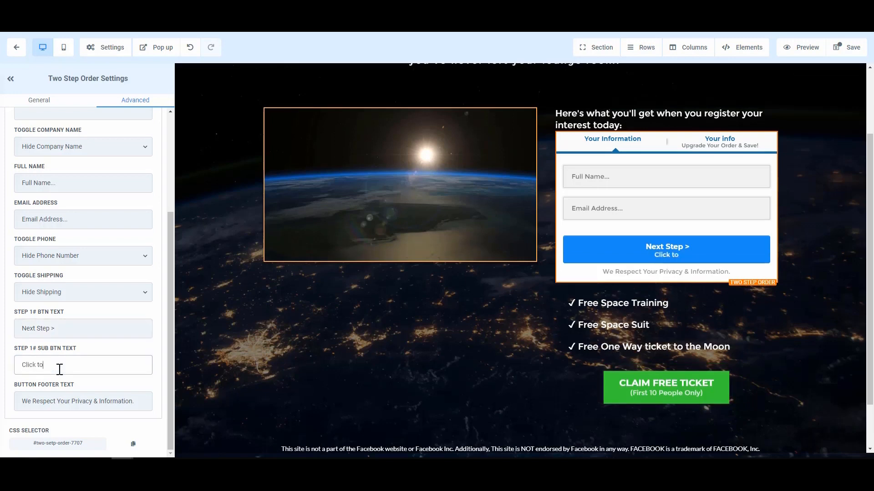
pyautogui.write(' continue')
pyautogui.click(118, 399)
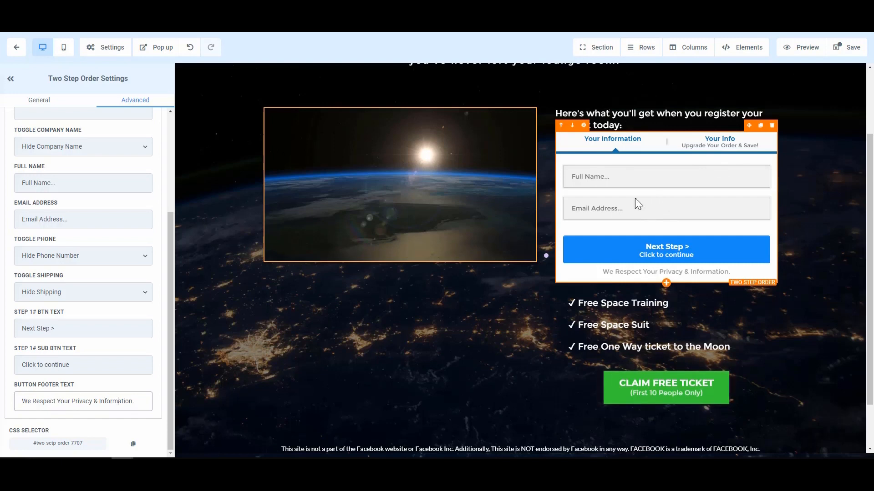
pyautogui.scroll(5, 136, 268)
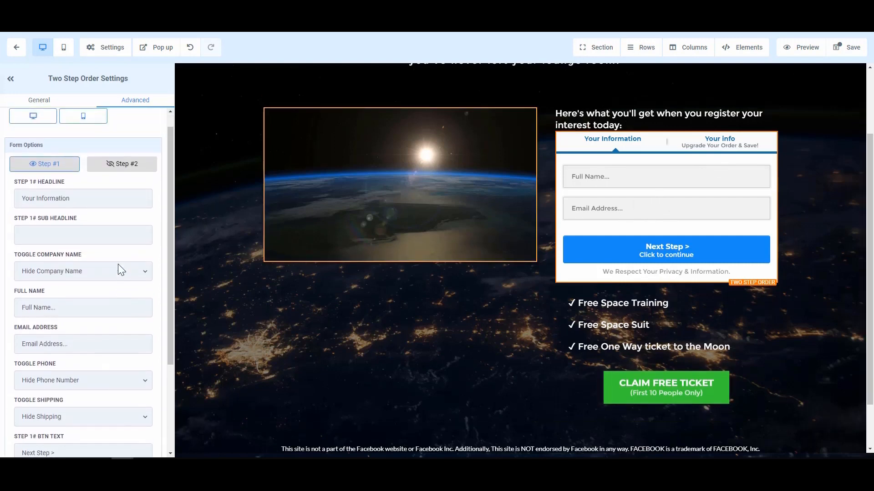
pyautogui.scroll(1, 120, 270)
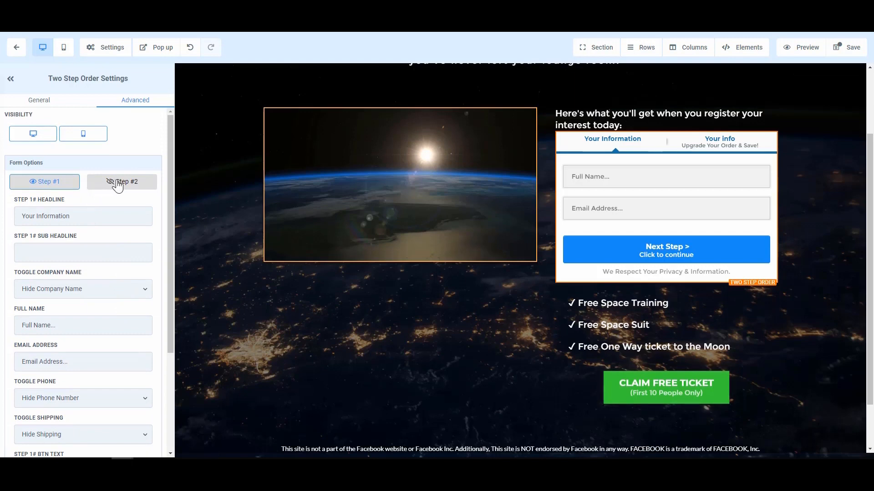
pyautogui.click(850, 49)
# - Show Step 2 of the order form and set its headline to "Payment Option"
pyautogui.click(131, 189)
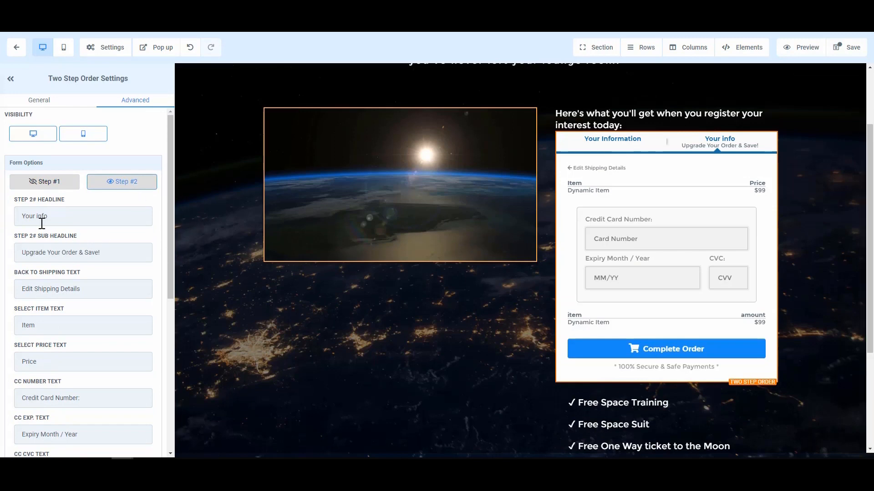
pyautogui.moveTo(69, 217); pyautogui.dragTo(10, 217)
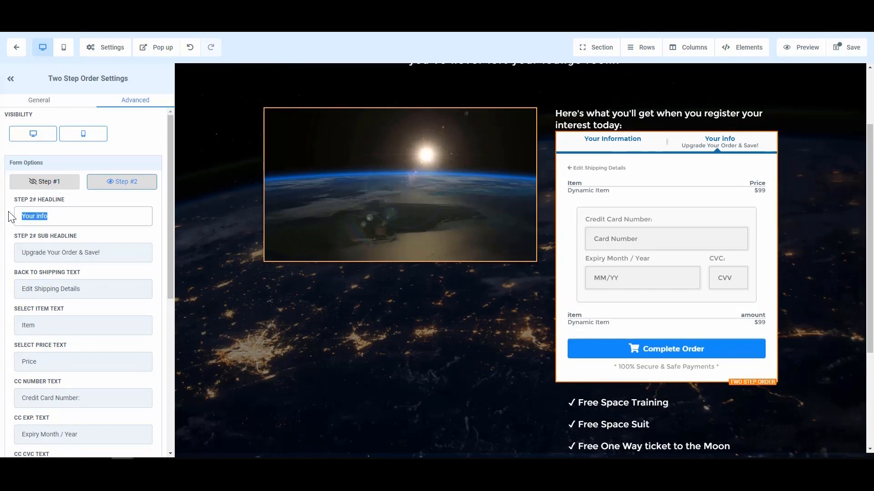
pyautogui.write('PAyment')
pyautogui.press('BackSpace')
pyautogui.press('BackSpace')
pyautogui.press('BackSpace')
pyautogui.press('BackSpace')
pyautogui.press('BackSpace')
pyautogui.press('BackSpace')
pyautogui.write('ayment Option')
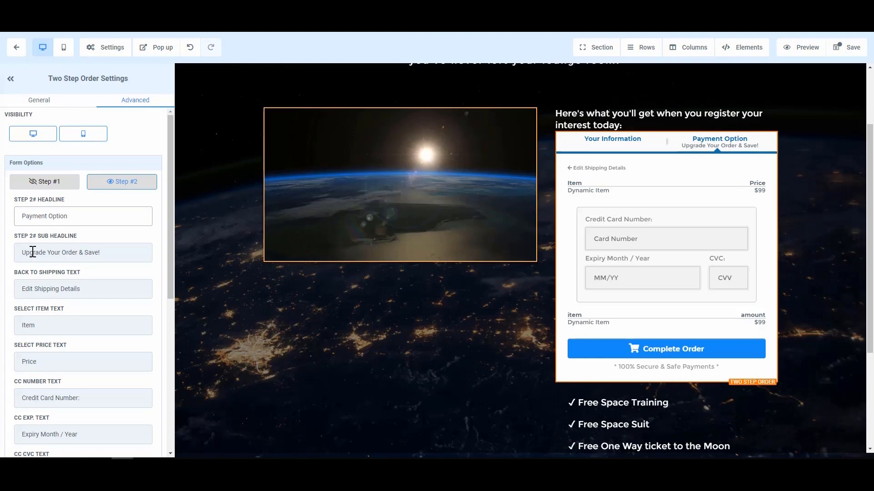
# - Clear the order form's Step 2 sub headline
pyautogui.tripleClick(95, 251)
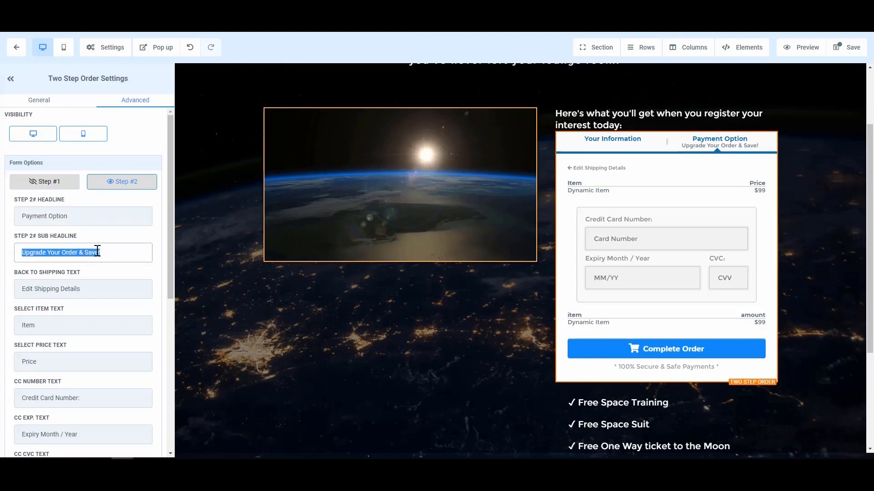
pyautogui.write('what to be')
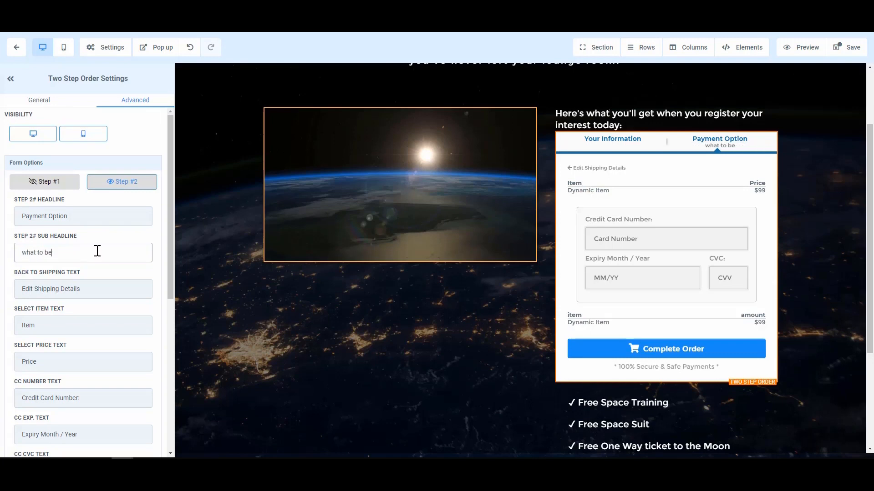
pyautogui.tripleClick(97, 251)
pyautogui.press('BackSpace')
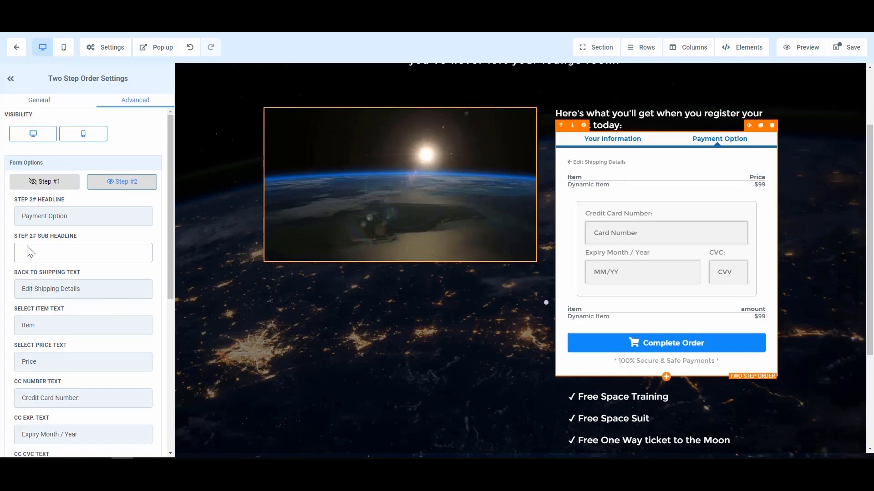
# - Change the order form's back-to-shipping text to "Edit Personal Information"
pyautogui.click(60, 289)
pyautogui.moveTo(97, 288); pyautogui.dragTo(37, 289)
pyautogui.write('Perso')
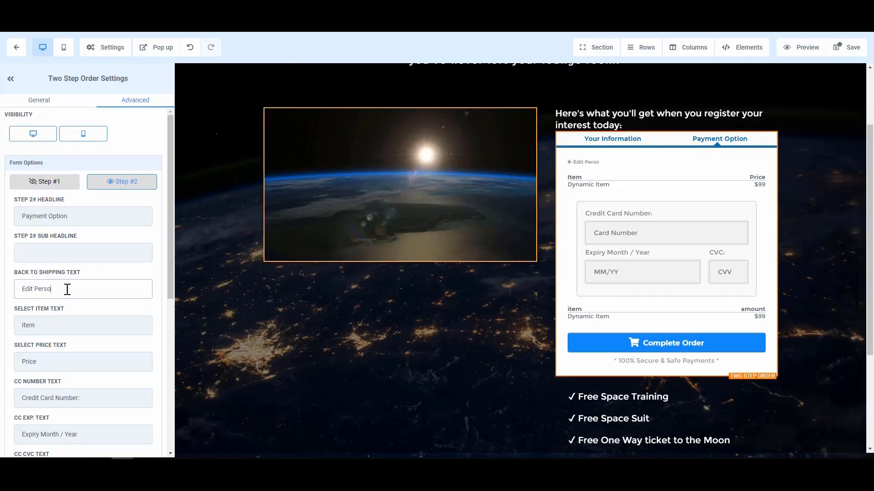
pyautogui.write('nal Information')
pyautogui.click(61, 361)
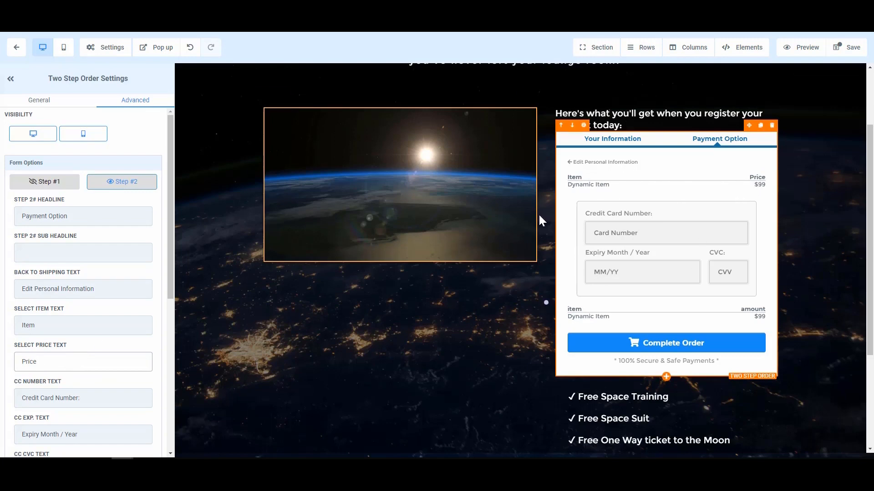
# - Capitalise the summary price text in Step 2 of the order form to read "Amount"
pyautogui.scroll(-2, 91, 313)
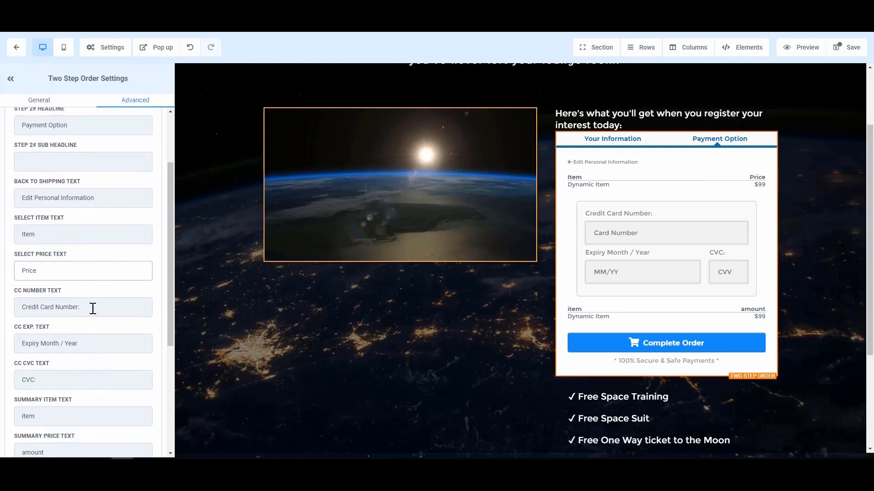
pyautogui.scroll(-1, 91, 349)
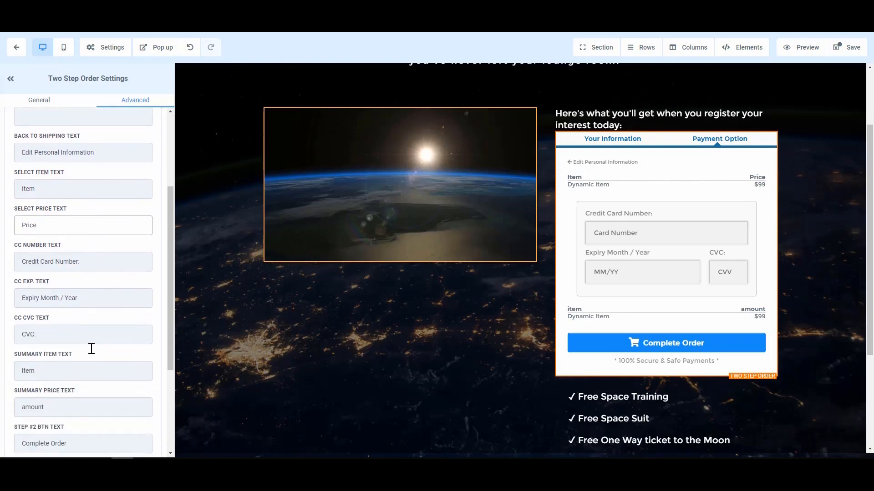
pyautogui.scroll(-1, 93, 354)
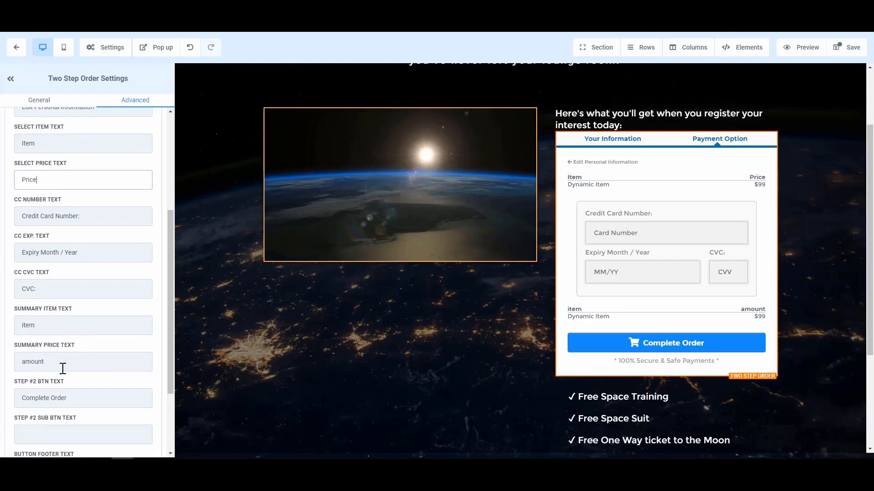
pyautogui.click(22, 362)
pyautogui.press('Delete')
pyautogui.write('A')
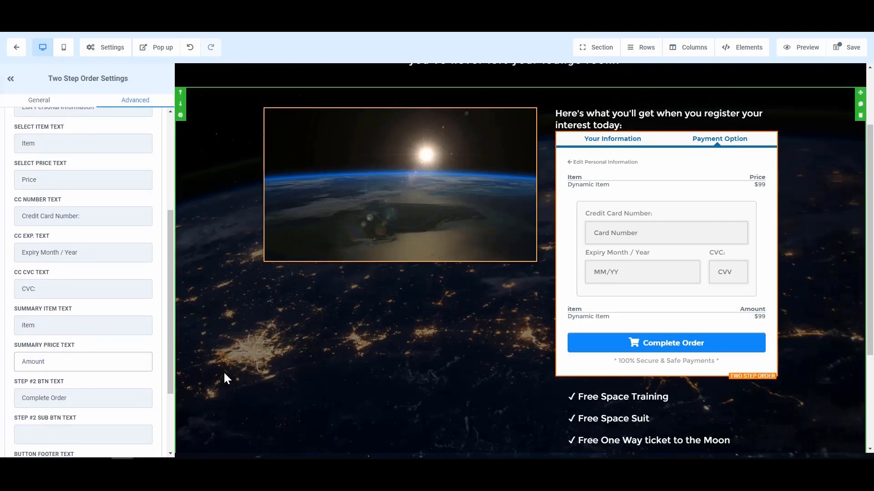
# - Try "Price" as the order form's summary price text and restore it to "Amount"
pyautogui.press('Delete')
pyautogui.press('Delete')
pyautogui.press('Delete')
pyautogui.press('Delete')
pyautogui.press('Delete')
pyautogui.write('Price')
pyautogui.press('BackSpace')
pyautogui.press('BackSpace')
pyautogui.press('BackSpace')
pyautogui.write('Amount')
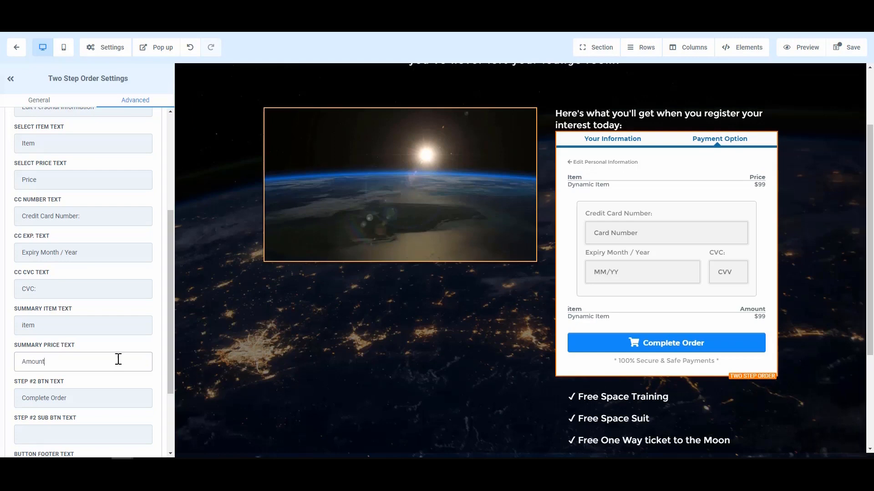
# - Capitalise the summary item text in Step 2 of the order form to read "Item"
pyautogui.click(35, 326)
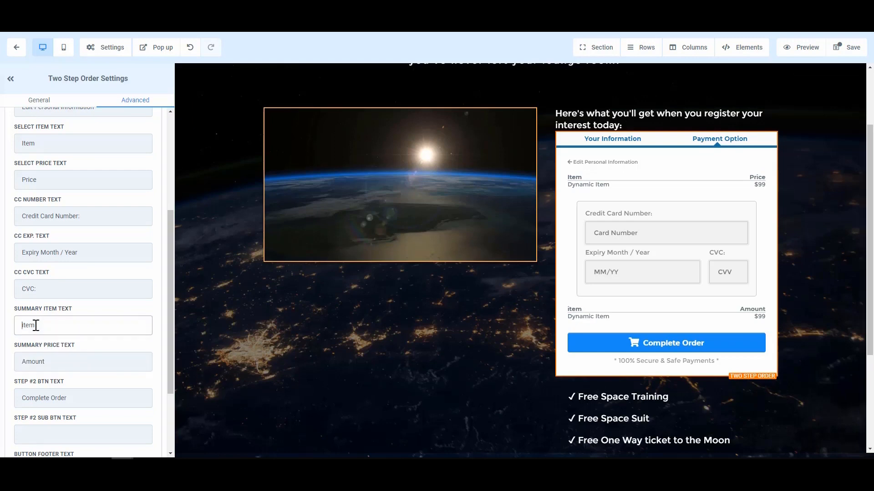
pyautogui.press('Delete')
pyautogui.scroll(-1, 44, 381)
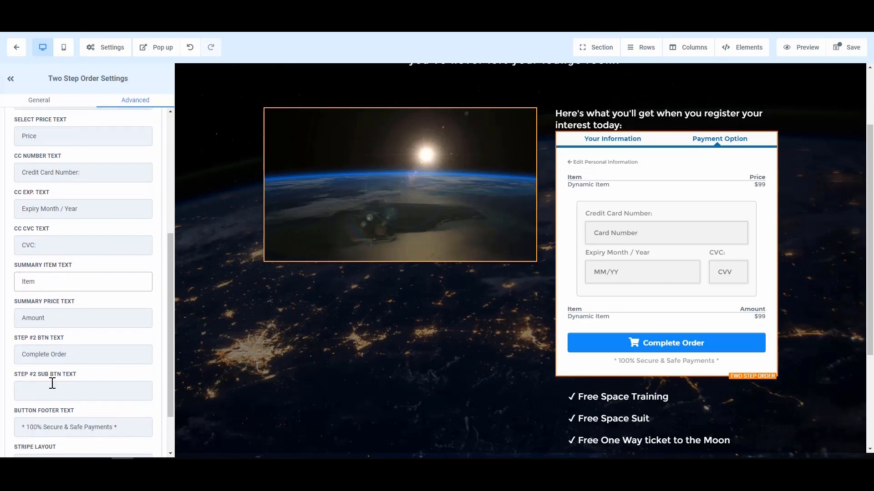
# - Try replacing the order form's Step 2 button text with "Submit", and clear the attempt
pyautogui.click(76, 347)
pyautogui.hotkey('ctrl', 'shift', 'Left')
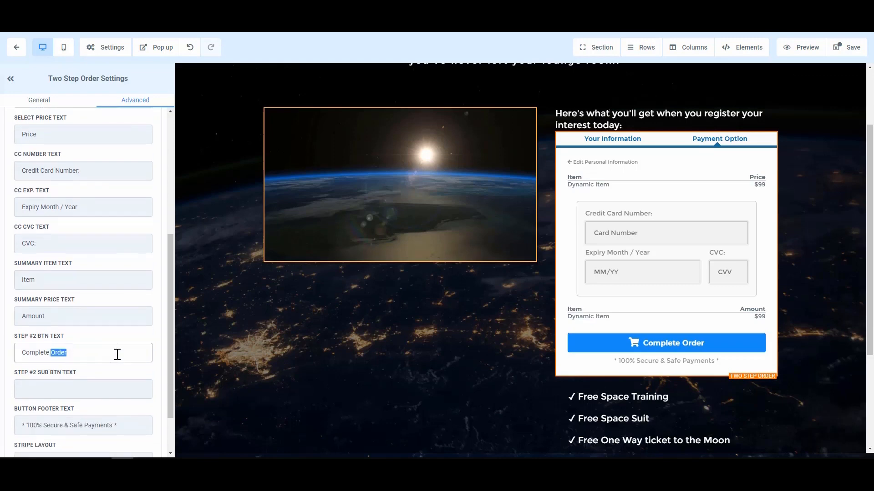
pyautogui.press('BackSpace')
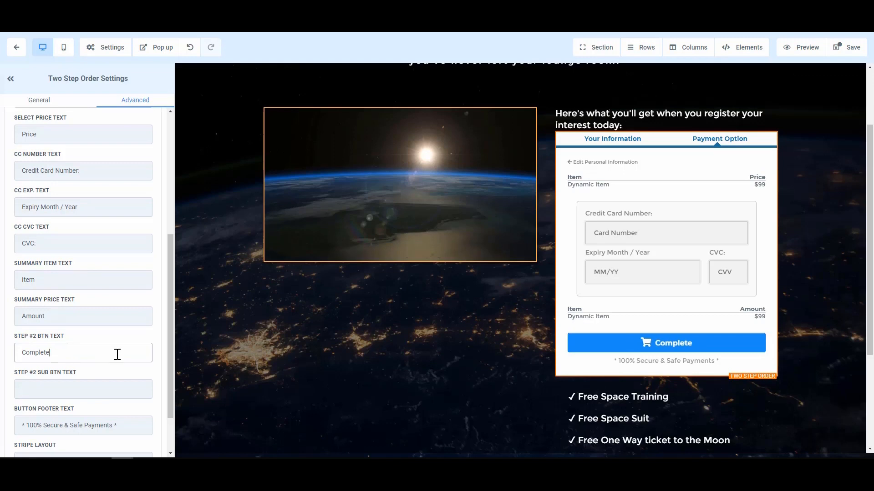
pyautogui.hotkey('ctrl', 'shift', 'Left')
pyautogui.press('BackSpace')
pyautogui.write('Submti')
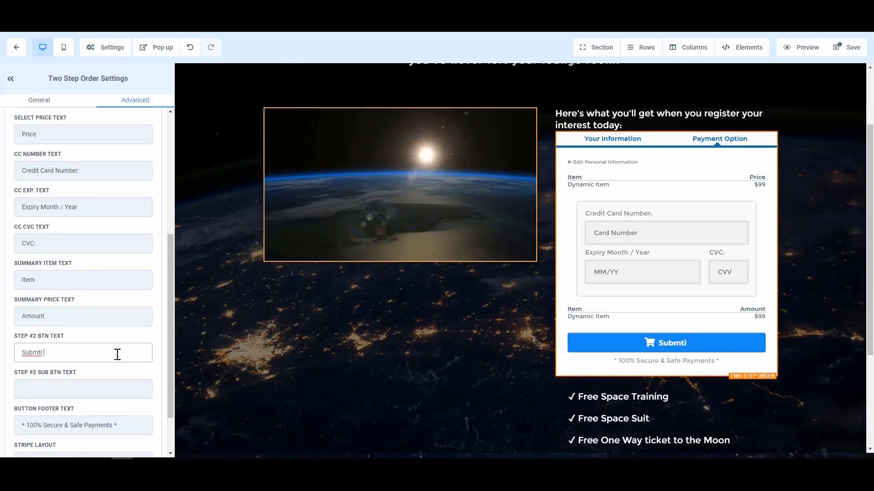
pyautogui.press('BackSpace')
pyautogui.press('BackSpace')
pyautogui.press('BackSpace')
pyautogui.press('BackSpace')
pyautogui.press('BackSpace')
pyautogui.press('BackSpace')
pyautogui.press('BackSpace')
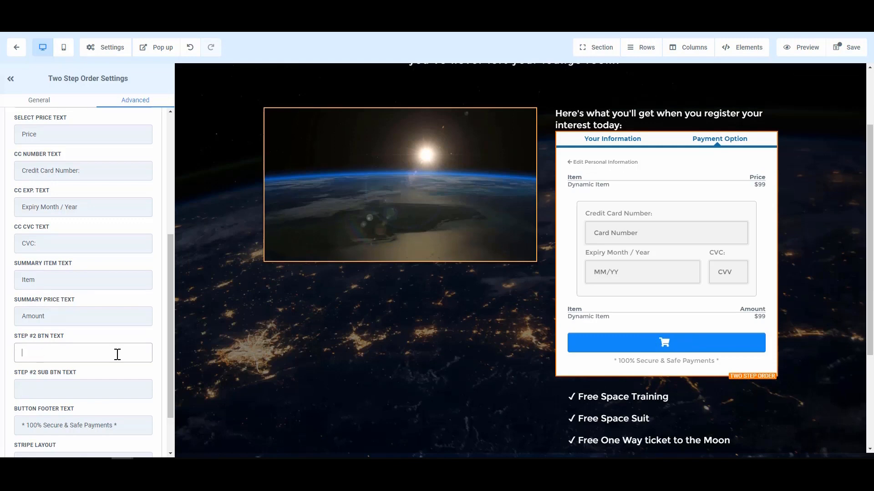
# - Restore the order form's Step 2 button text to "Complete Order"
pyautogui.write('co')
pyautogui.press('BackSpace')
pyautogui.press('BackSpace')
pyautogui.write('complete ')
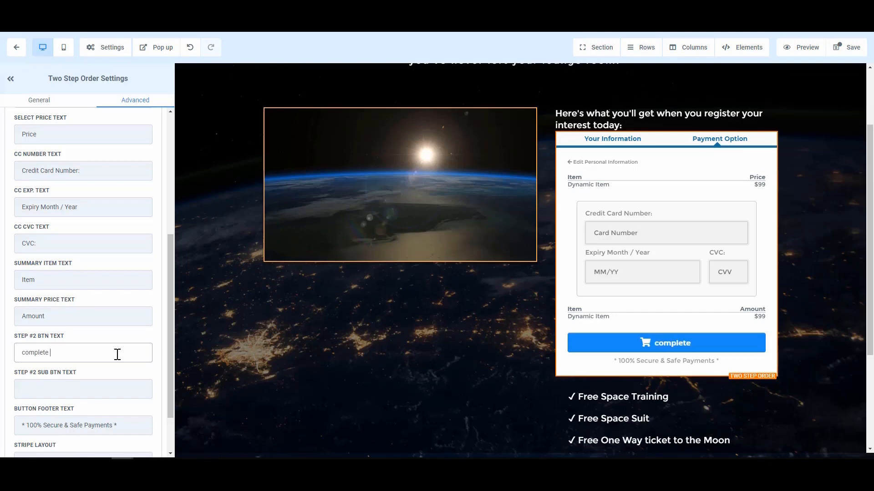
pyautogui.write('Order')
pyautogui.press('Home')
pyautogui.press('Delete')
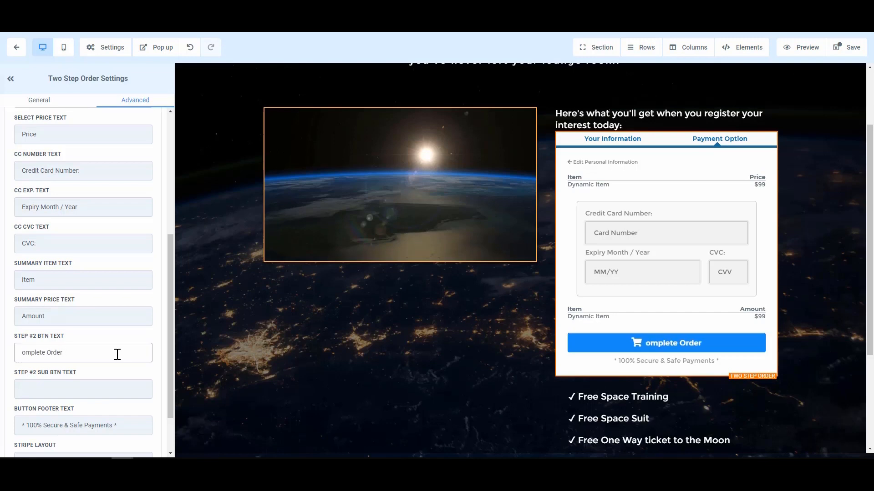
pyautogui.write('C')
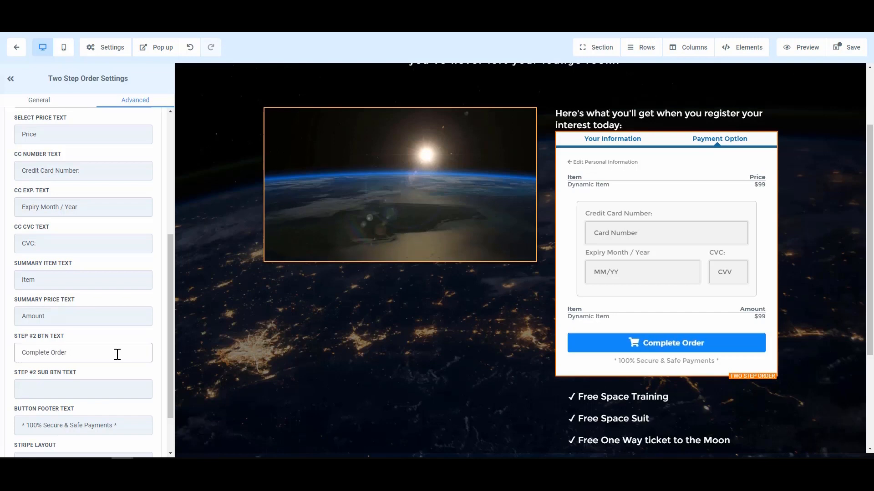
# - Try the One Field Stripe layout on the order form and return it to Three Field
pyautogui.click(116, 390)
pyautogui.scroll(-1, 116, 390)
pyautogui.scroll(-2, 116, 390)
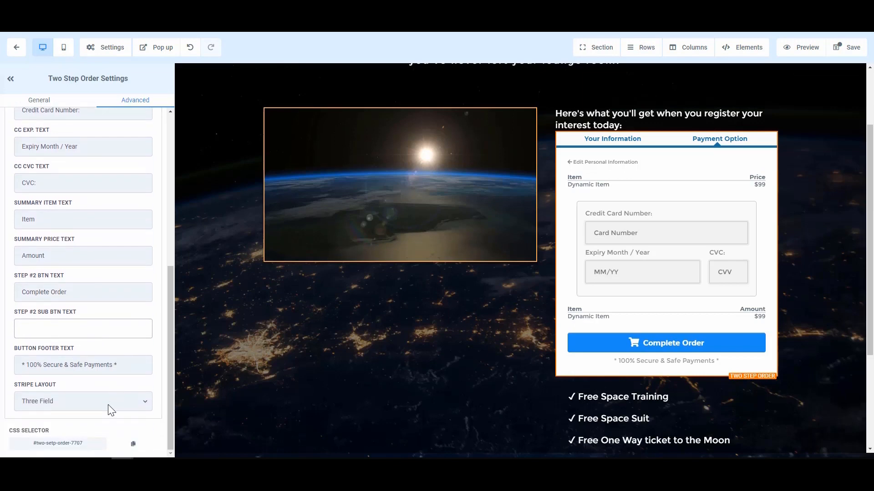
pyautogui.click(111, 410)
pyautogui.click(74, 400)
pyautogui.click(75, 400)
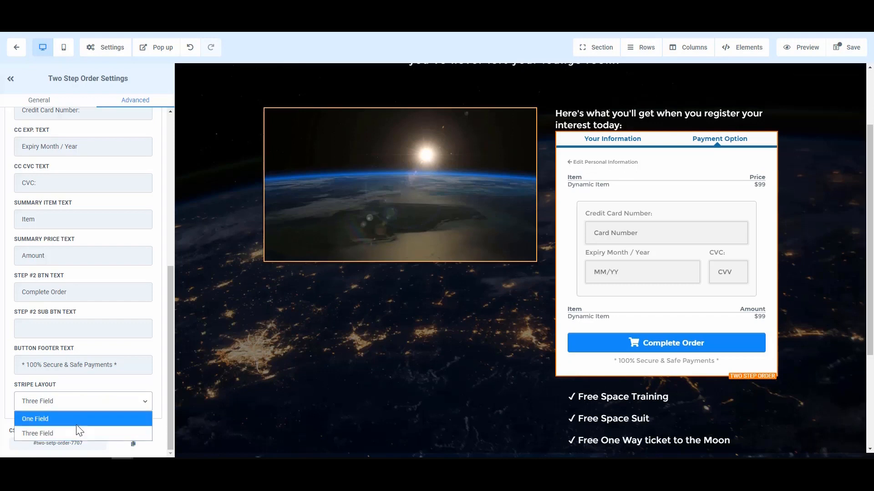
pyautogui.click(77, 417)
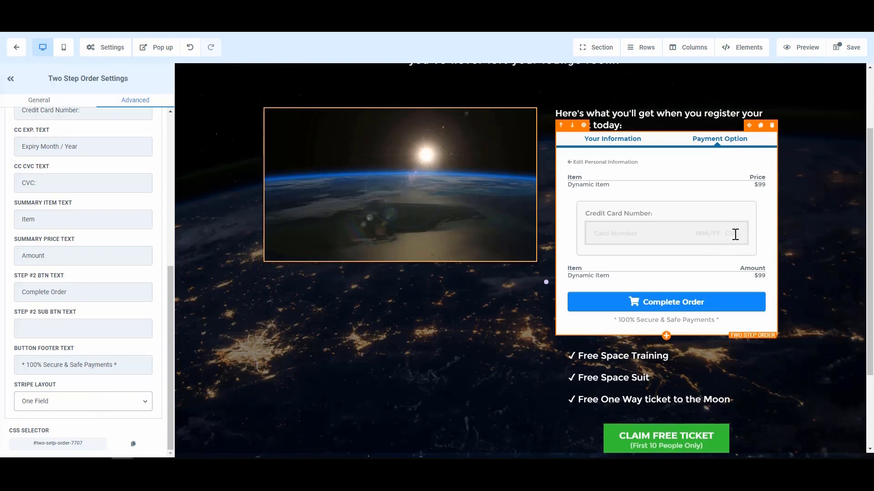
pyautogui.click(66, 400)
pyautogui.click(41, 435)
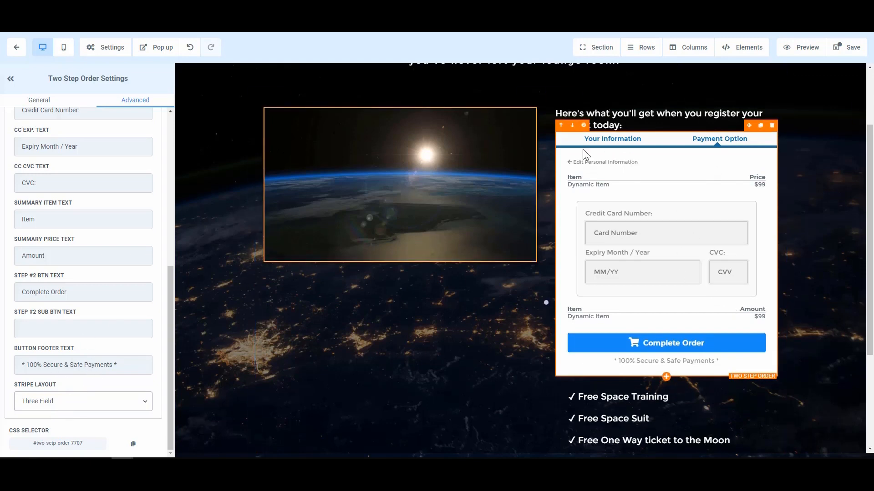
# - Review both steps of the order form by switching between Step 1 and Step 2, ending on Step 1
pyautogui.scroll(6, 32, 147)
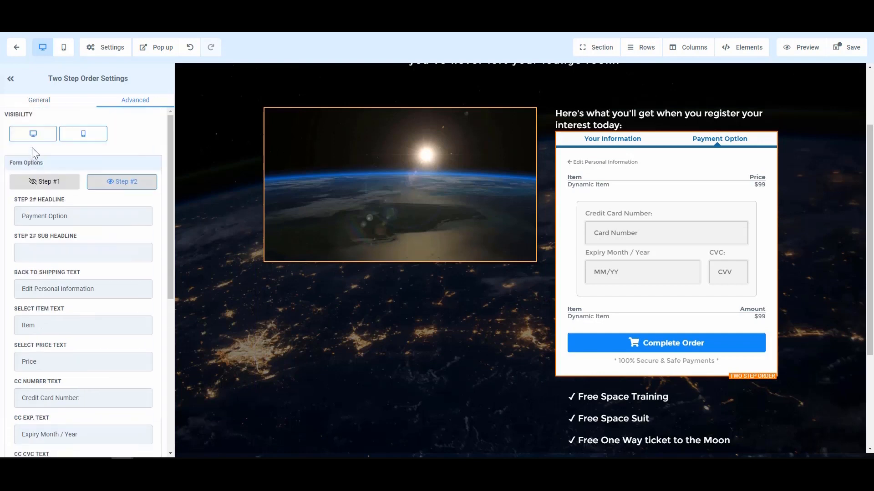
pyautogui.click(53, 180)
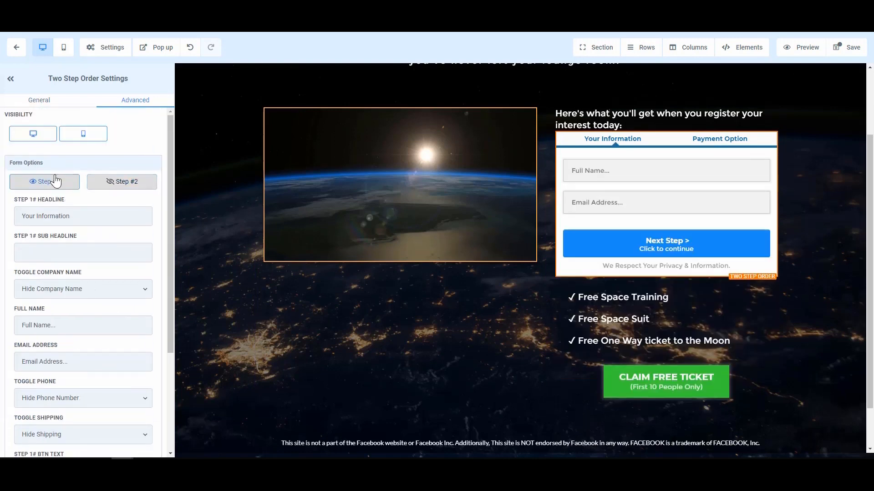
pyautogui.click(126, 186)
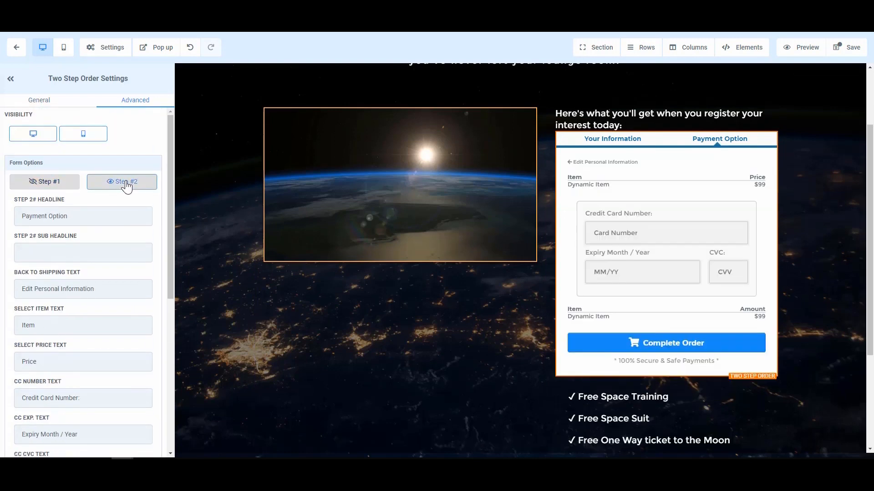
pyautogui.click(43, 183)
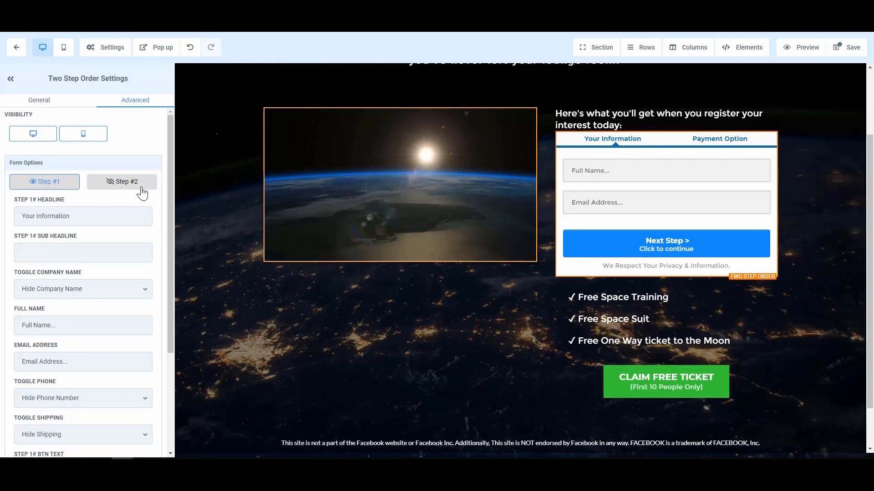
# - Look through the order form's Step 1 options and compare them with the Step 2 payment view, returning to Step 1
pyautogui.scroll(-3, 80, 316)
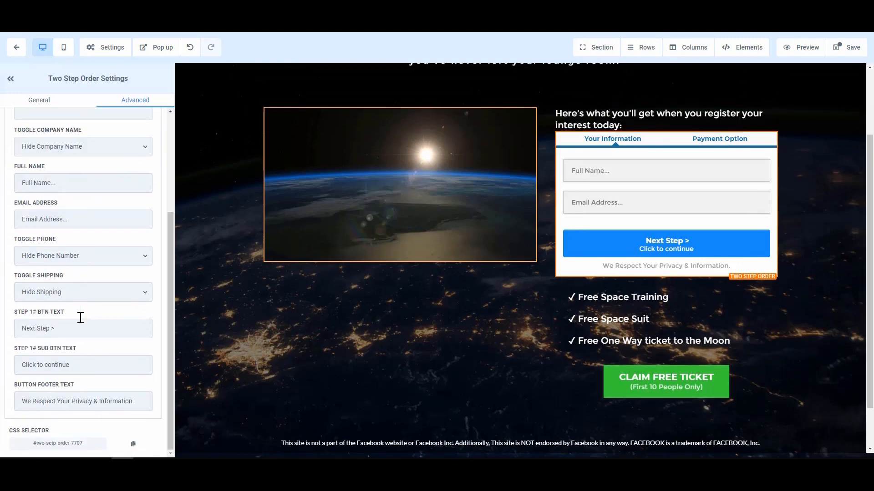
pyautogui.scroll(3, 95, 315)
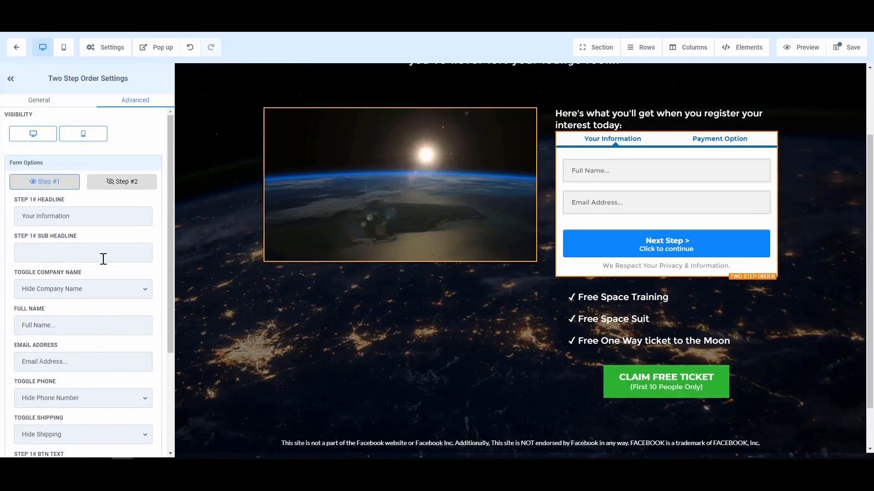
pyautogui.click(114, 184)
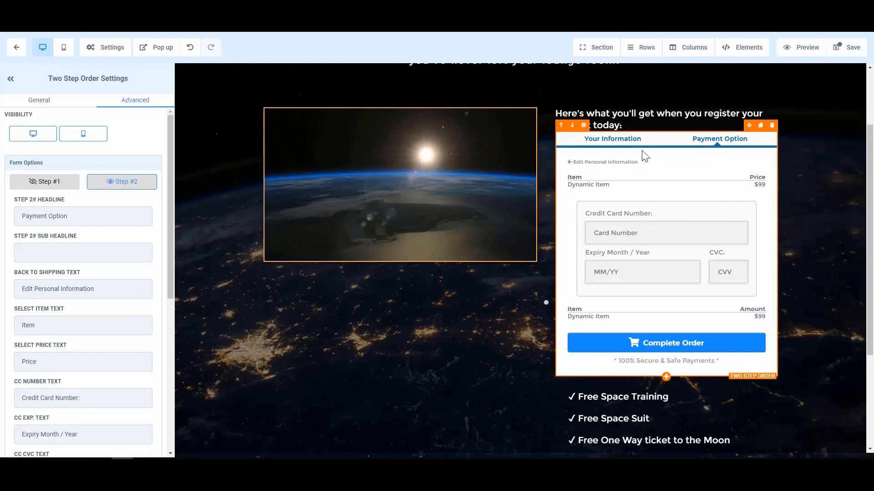
pyautogui.click(40, 182)
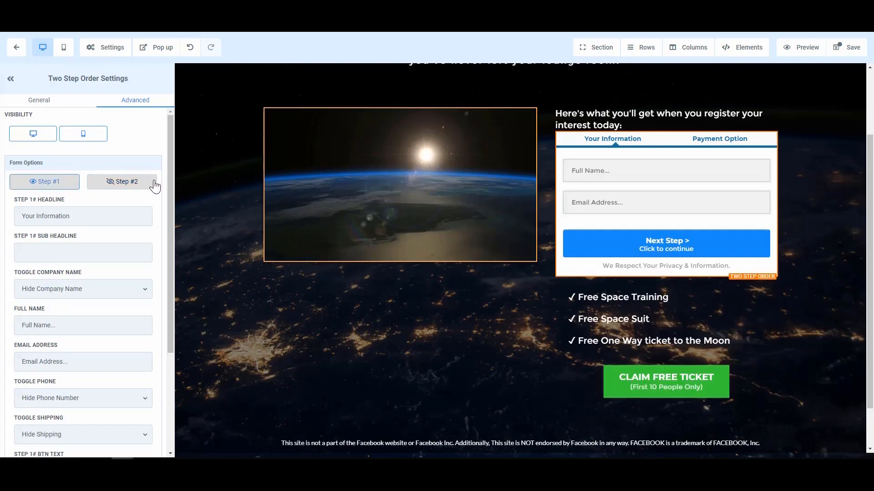
pyautogui.click(153, 183)
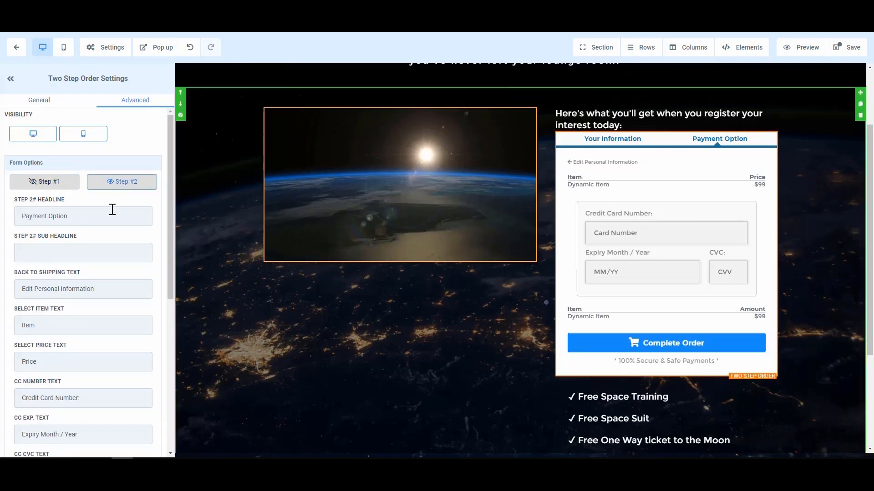
pyautogui.click(47, 186)
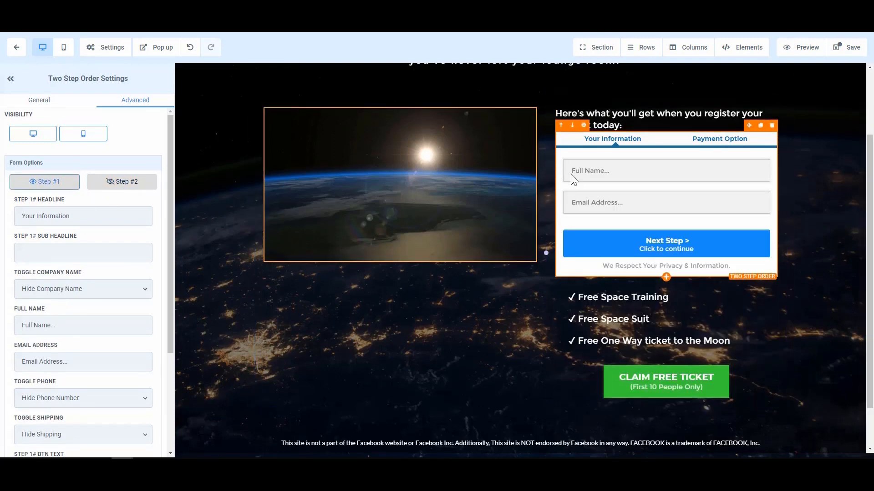
# - Move the "Here's what you'll get when you register your interest today:" sub headline into the first column, directly below the video
pyautogui.scroll(1, 572, 179)
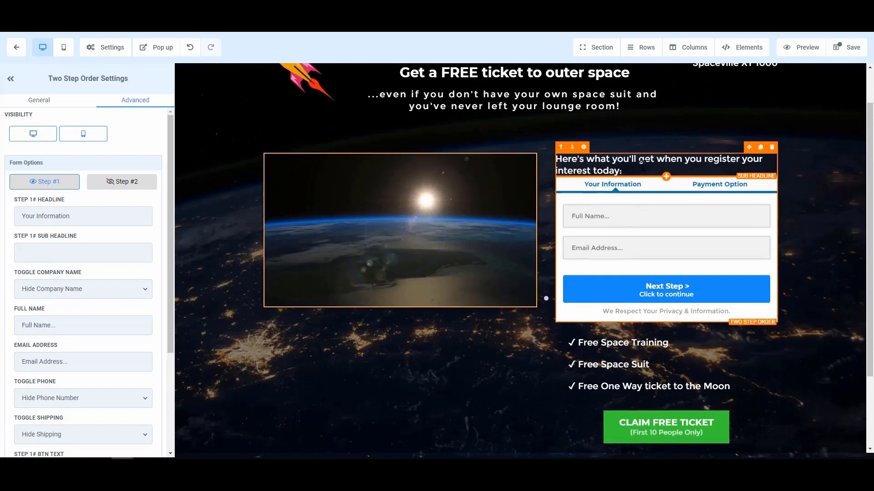
pyautogui.click(741, 152)
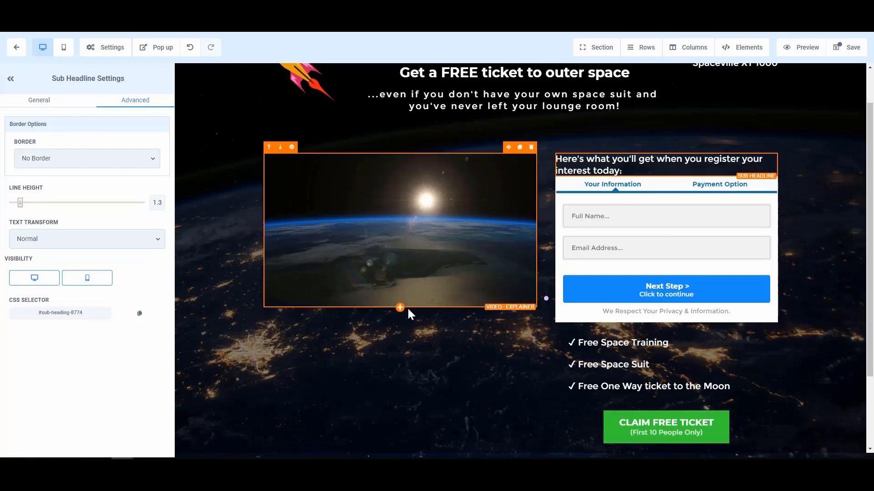
pyautogui.click(406, 344)
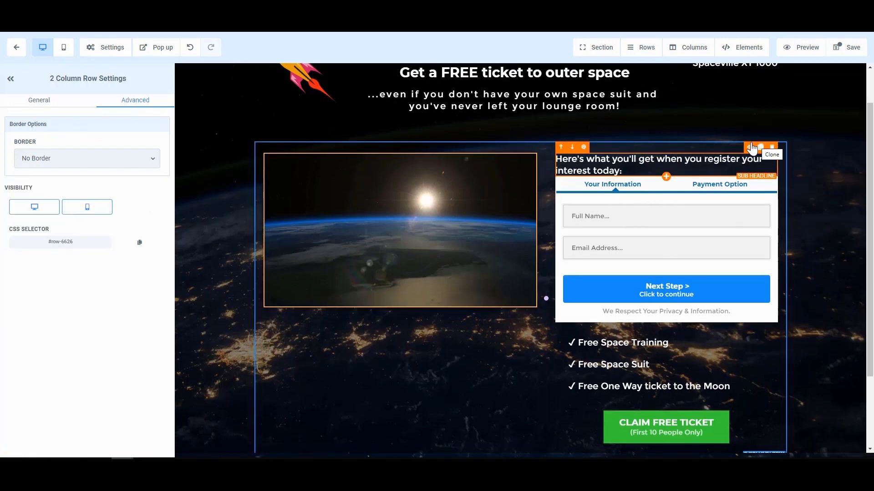
pyautogui.moveTo(751, 151); pyautogui.dragTo(423, 361)
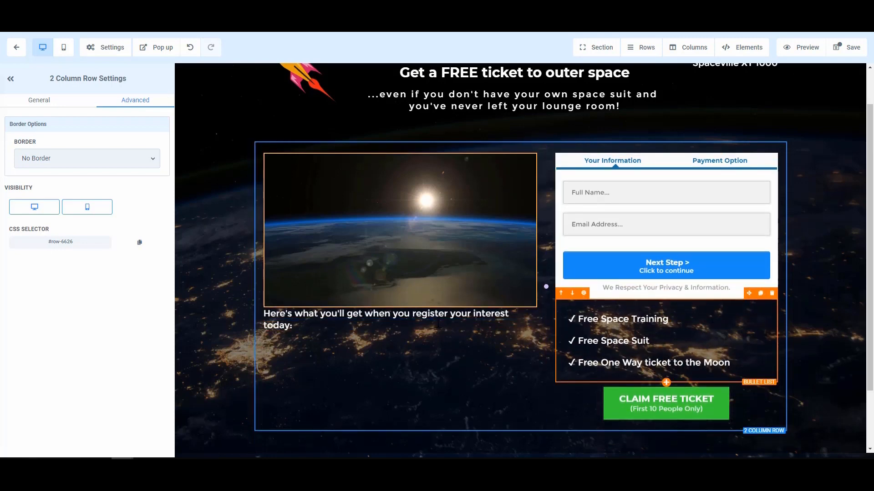
# - Move the bullet list below the relocated sub headline, and delete the green "CLAIM FREE TICKET" button
pyautogui.click(728, 296)
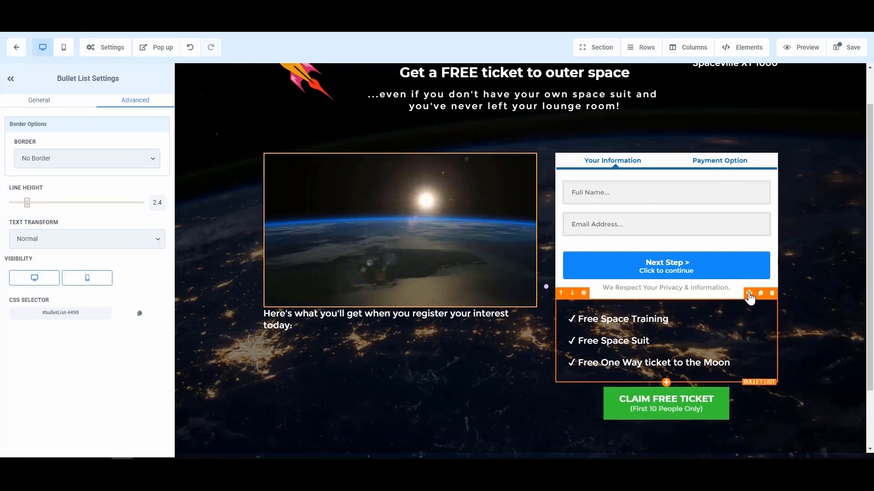
pyautogui.moveTo(748, 294); pyautogui.dragTo(412, 361)
pyautogui.click(770, 298)
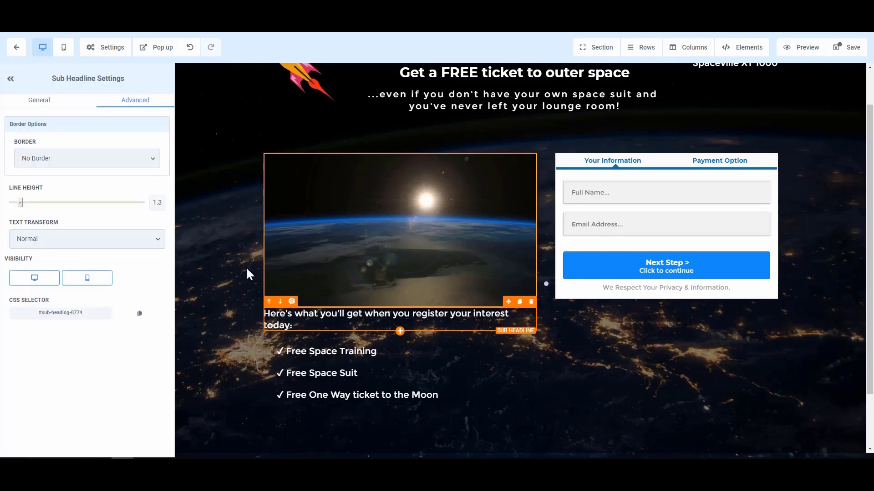
# - Set the top padding of the sub headline below the video to 29
pyautogui.click(33, 100)
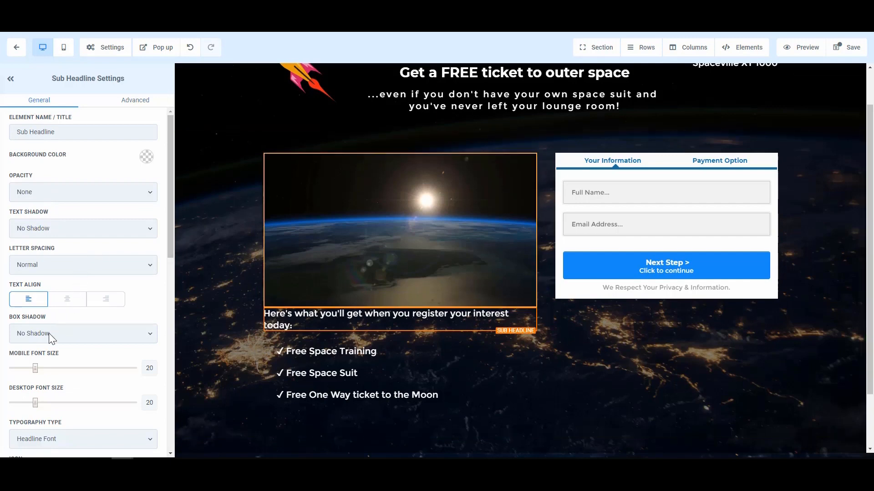
pyautogui.scroll(-10, 42, 245)
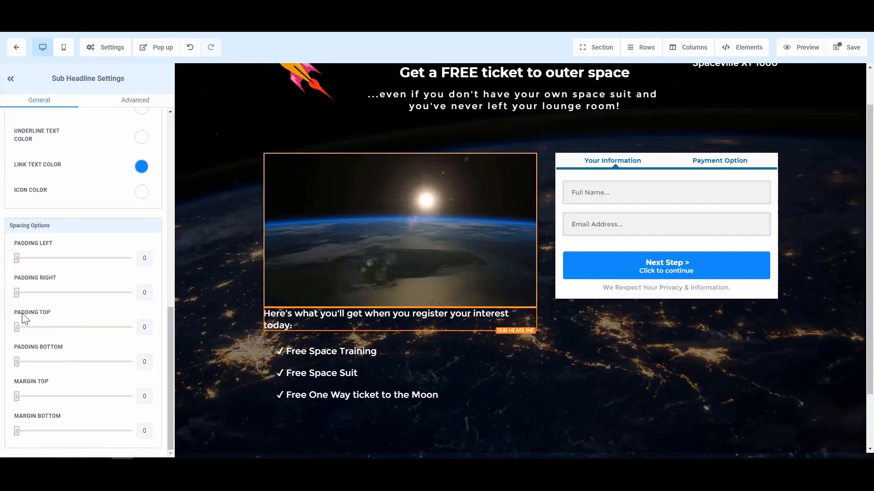
pyautogui.moveTo(35, 327); pyautogui.dragTo(50, 327)
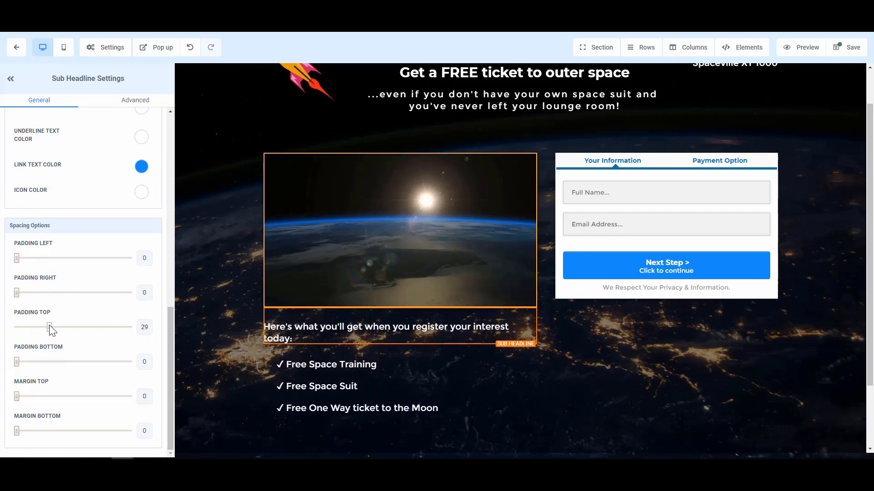
# - Set the top margin of the second column, which holds the order form, to 10
pyautogui.click(687, 338)
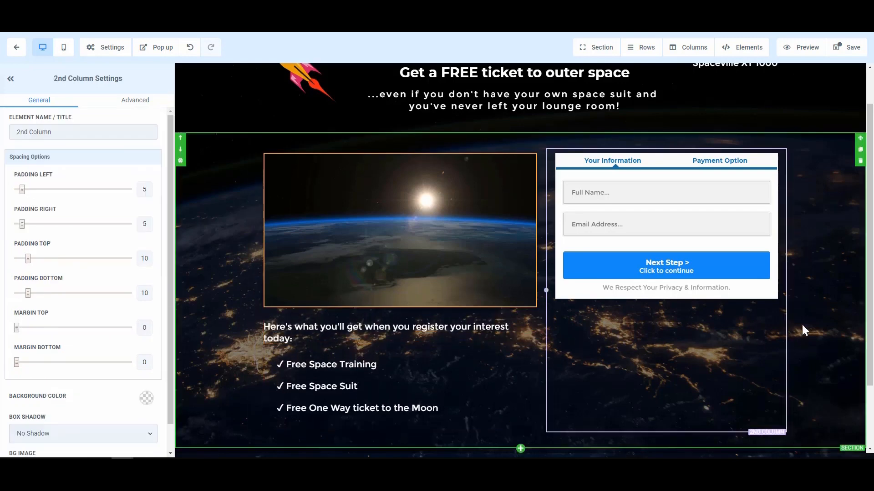
pyautogui.click(751, 163)
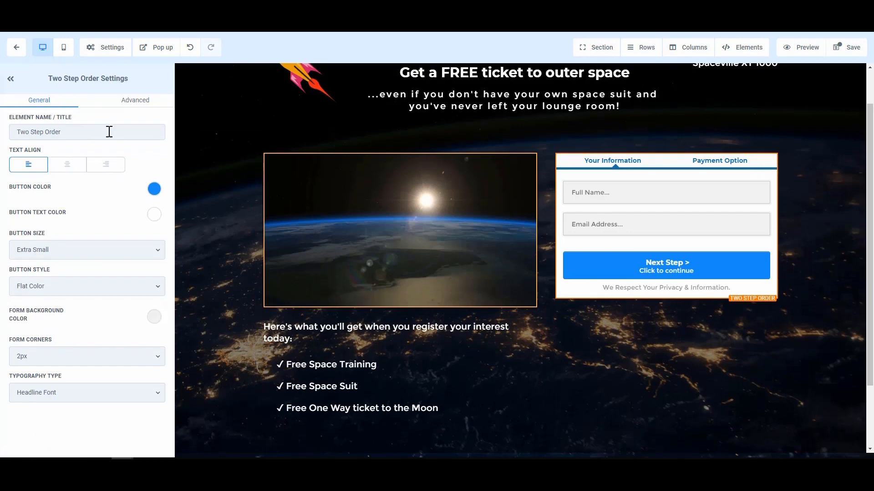
pyautogui.click(137, 103)
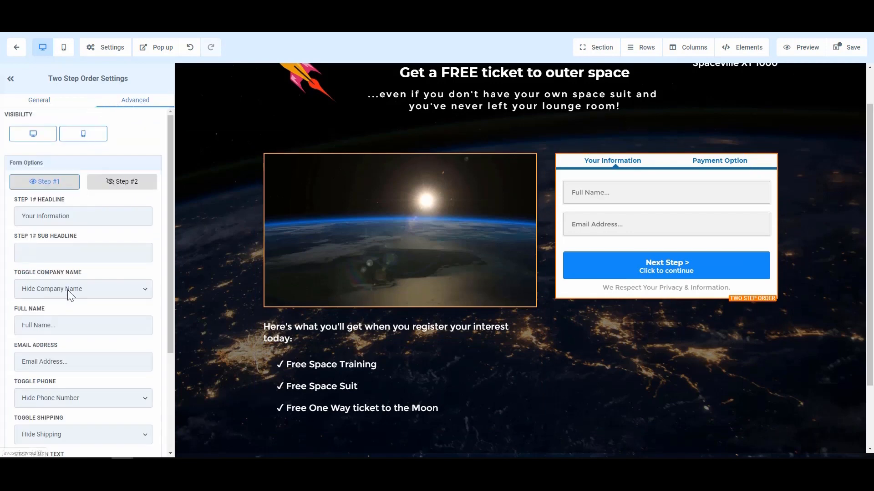
pyautogui.scroll(-3, 67, 290)
pyautogui.scroll(3, 68, 290)
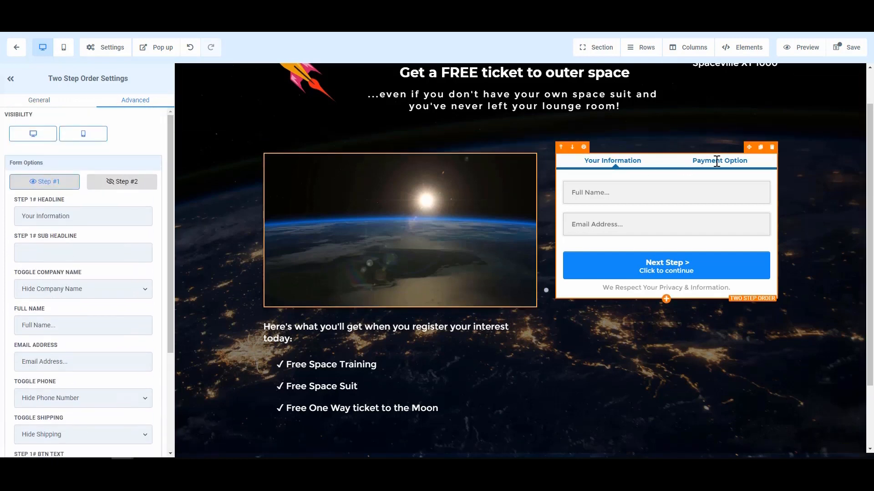
pyautogui.click(781, 161)
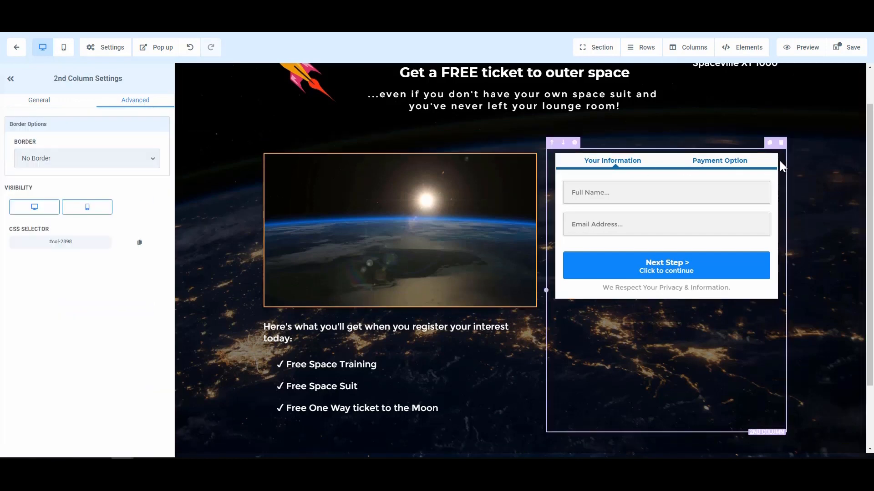
pyautogui.click(30, 101)
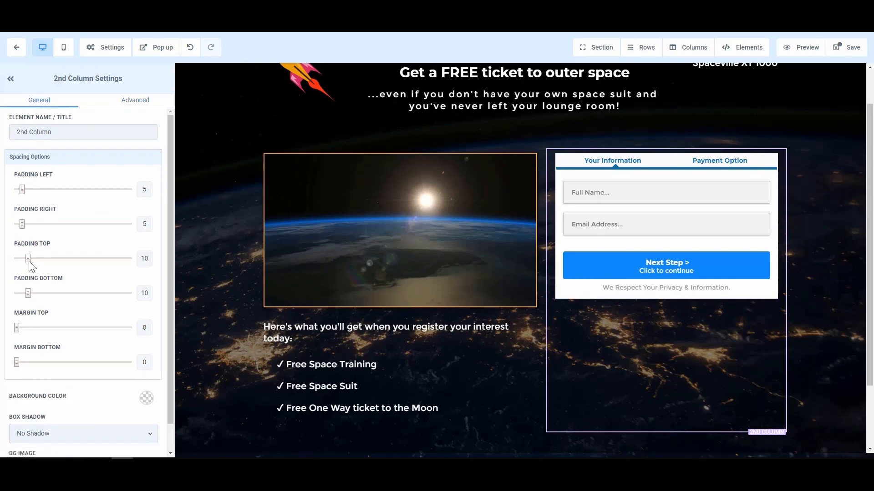
pyautogui.moveTo(17, 328)
pyautogui.mouseDown()
pyautogui.moveTo(47, 328)
pyautogui.moveTo(28, 328)
pyautogui.mouseUp()
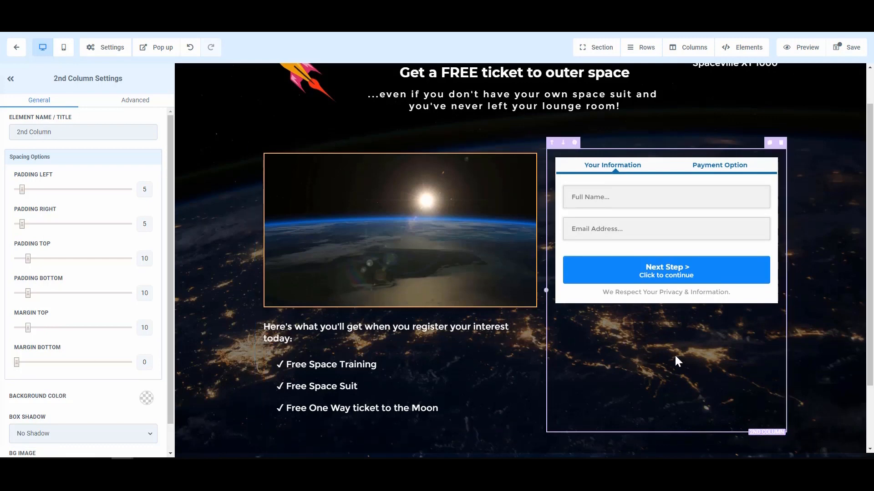
# - Check the order form's Step 2 payment view in the rearranged layout and return to Step 1
pyautogui.click(719, 220)
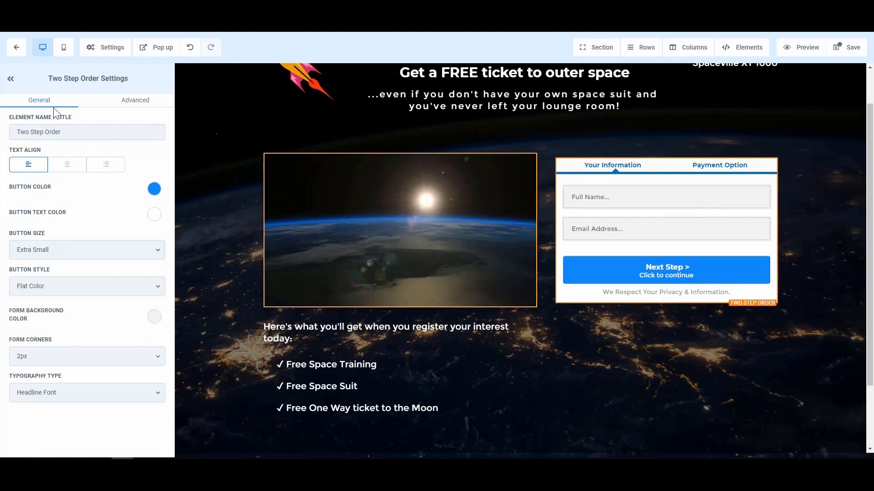
pyautogui.click(131, 101)
pyautogui.click(117, 181)
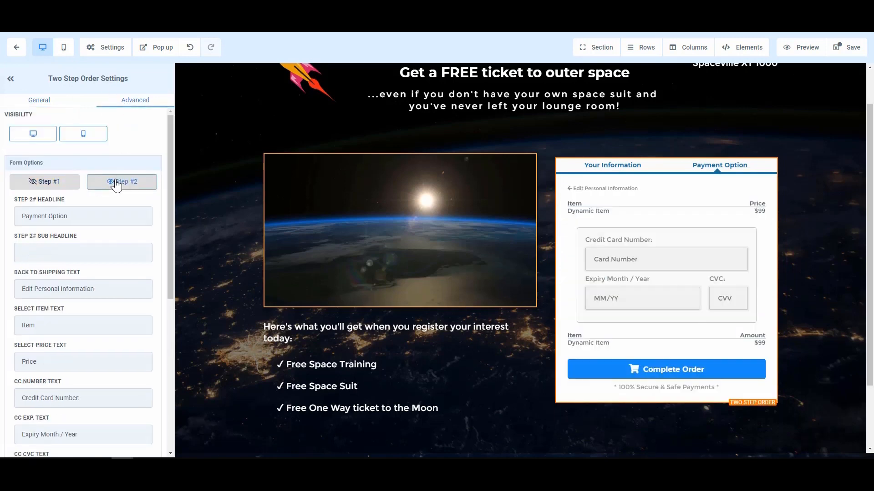
pyautogui.click(54, 185)
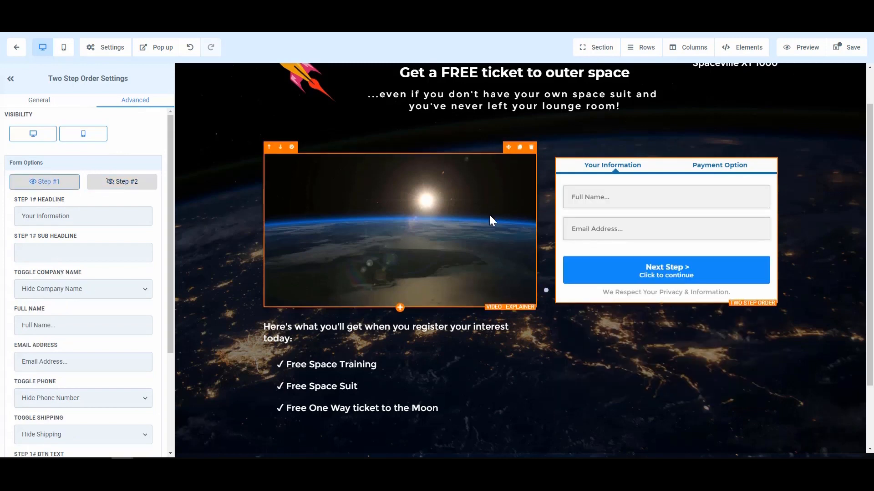
# - Remove the word "FREE" from the main headline so it reads "Get a ticket to outer space"
pyautogui.scroll(1, 531, 144)
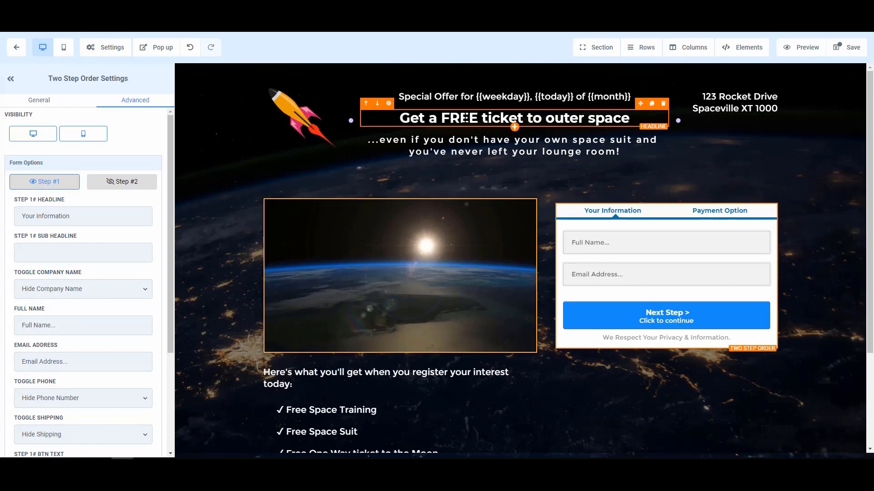
pyautogui.doubleClick(461, 118)
pyautogui.press('BackSpace')
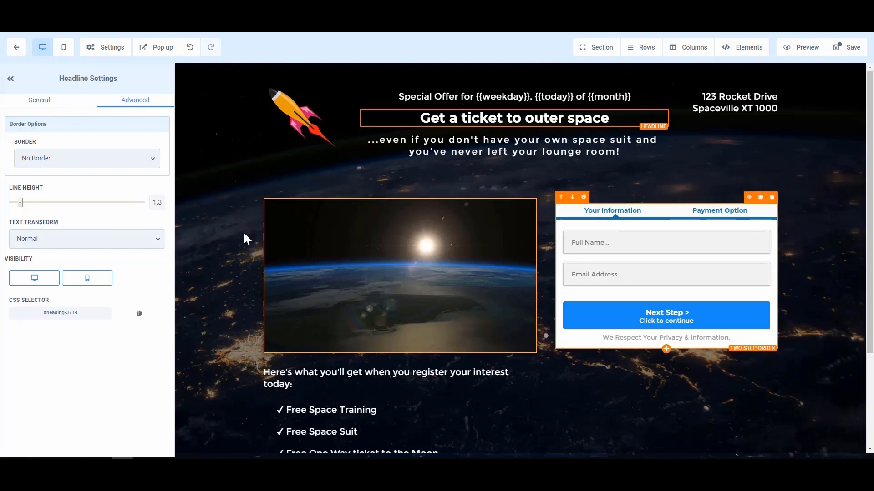
# - Show the order form's Payment Option view, save the page, and exit the page builder to the Demonstration Funnel
pyautogui.click(720, 210)
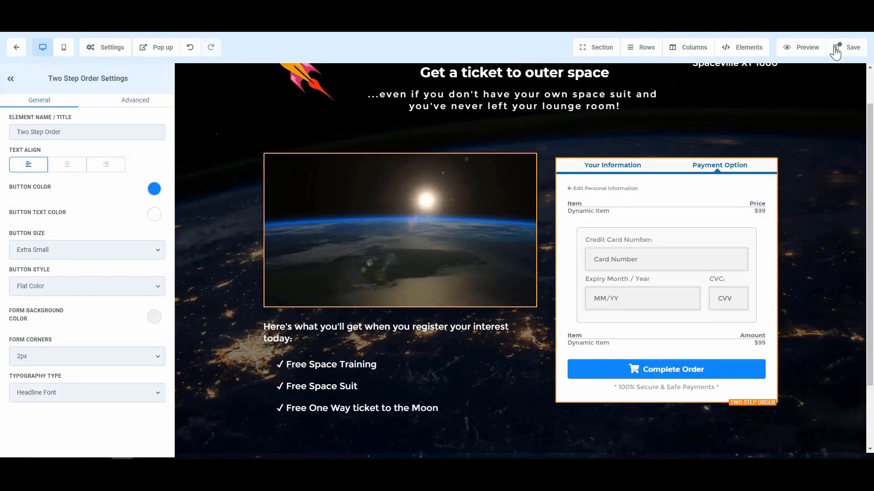
pyautogui.click(853, 48)
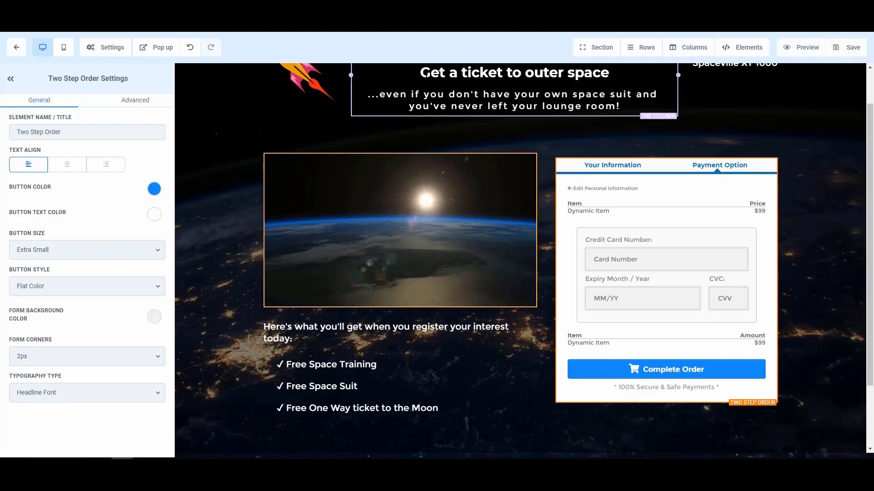
pyautogui.click(12, 54)
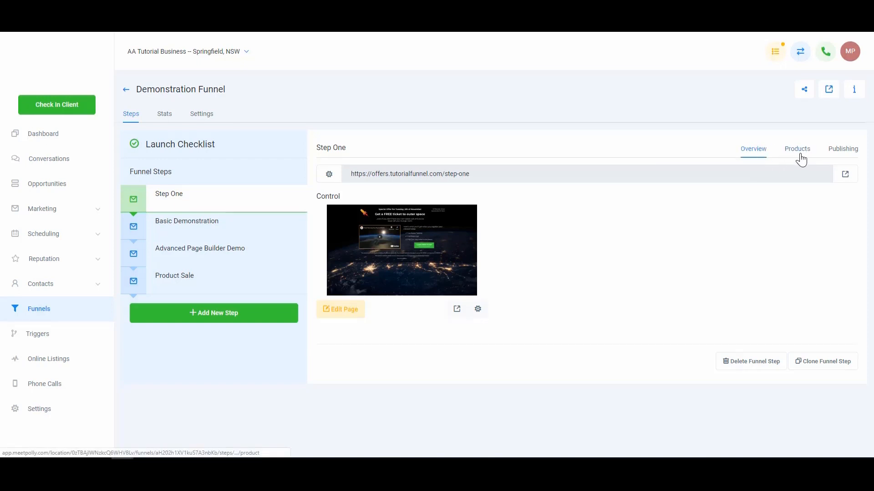
# - Start a new product for the Product Sale funnel step and make it a One-Time product
pyautogui.click(225, 290)
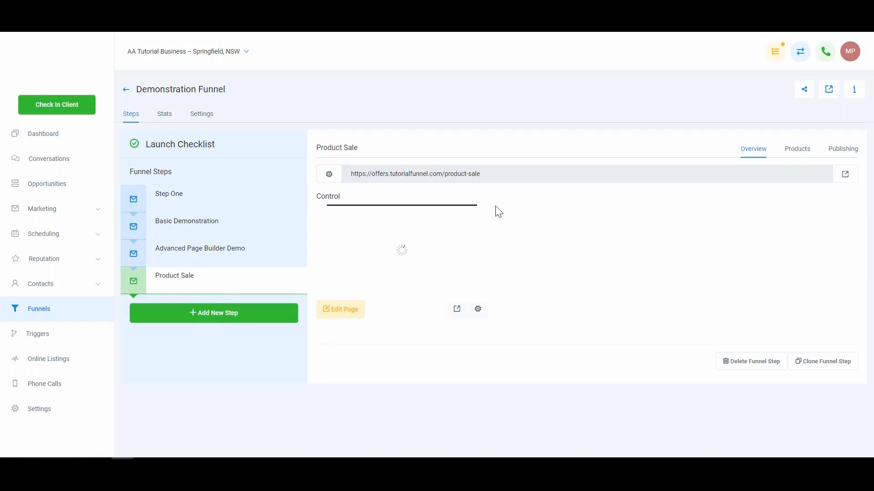
pyautogui.click(796, 154)
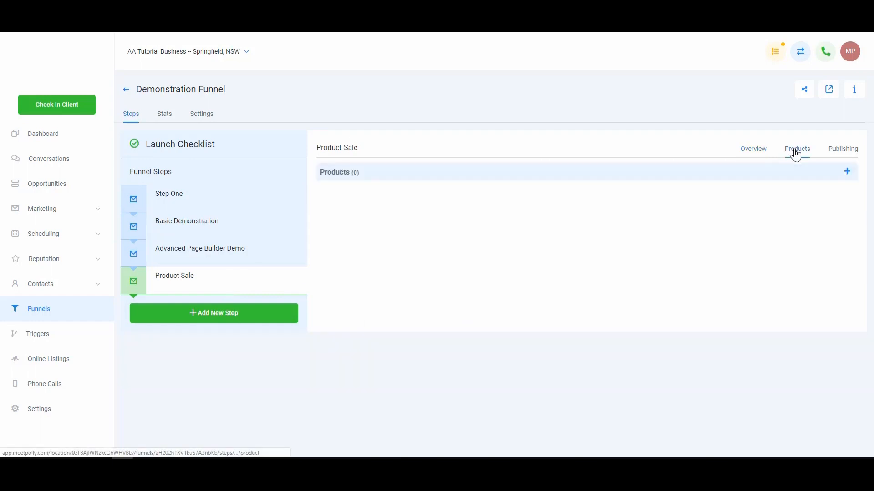
pyautogui.click(846, 171)
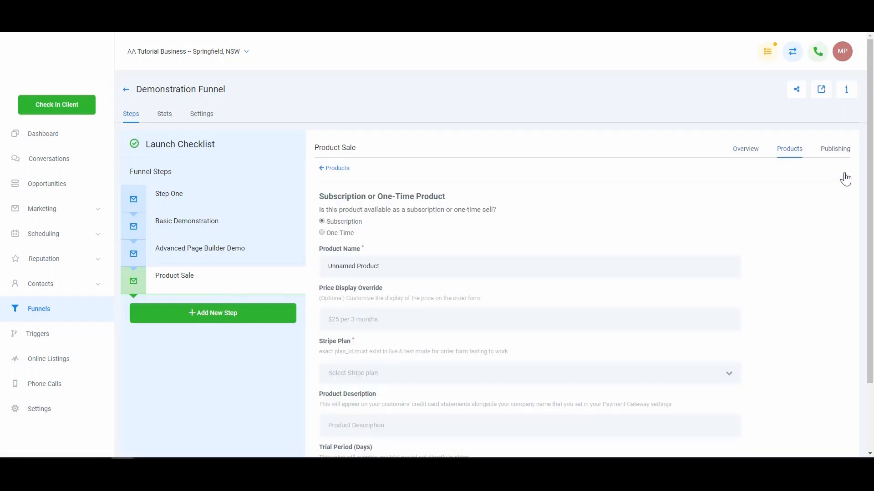
pyautogui.scroll(-1, 407, 254)
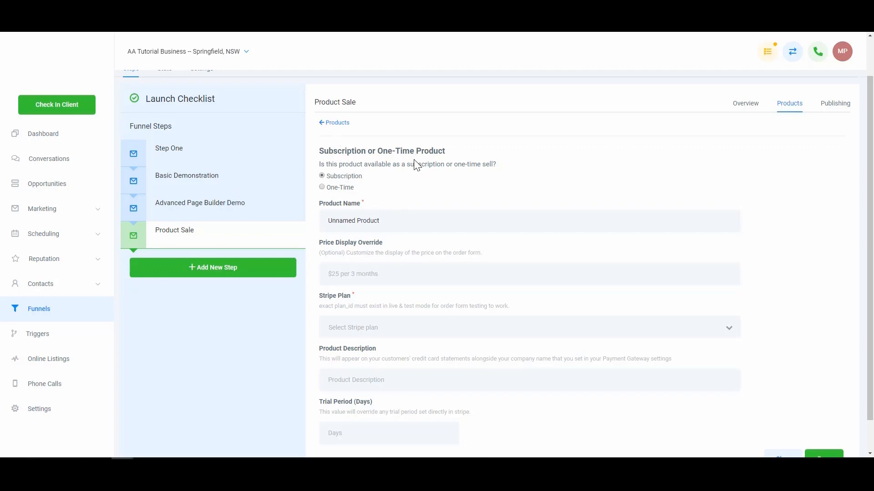
pyautogui.click(324, 189)
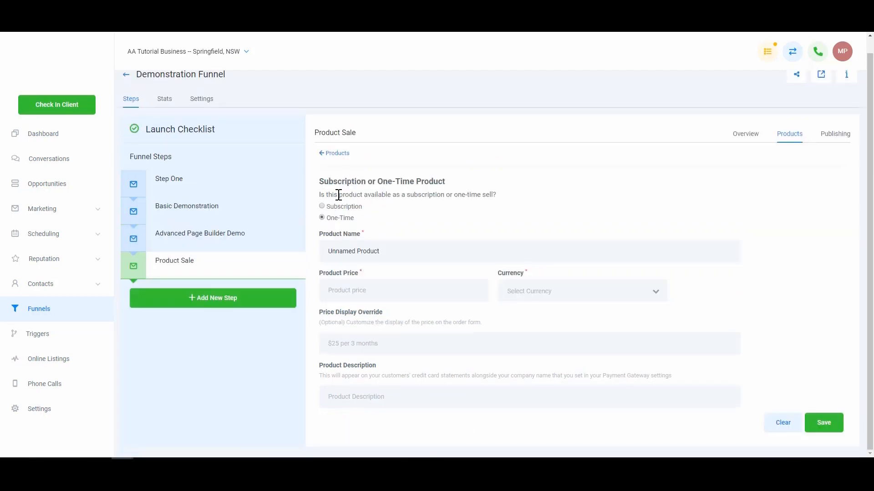
# - Name the one-time product "Demo Product" and set its price to 2000 in USD
pyautogui.tripleClick(384, 252)
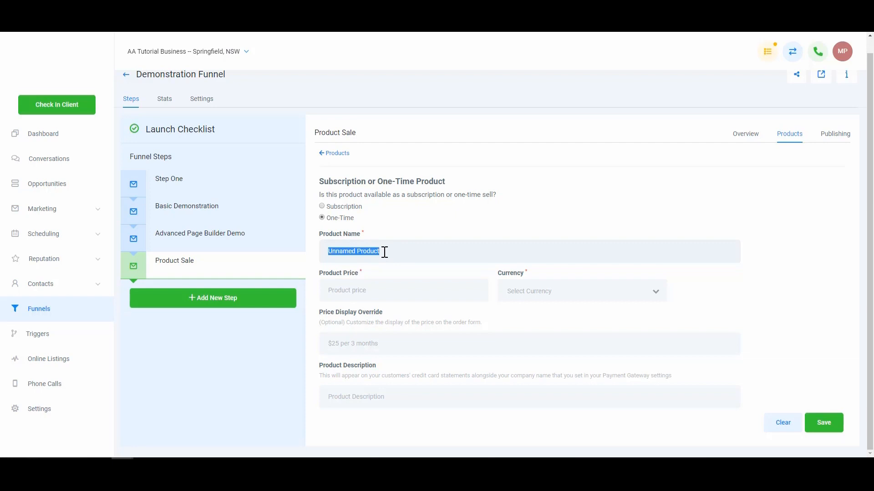
pyautogui.write('Demo Product')
pyautogui.click(371, 298)
pyautogui.write('2000')
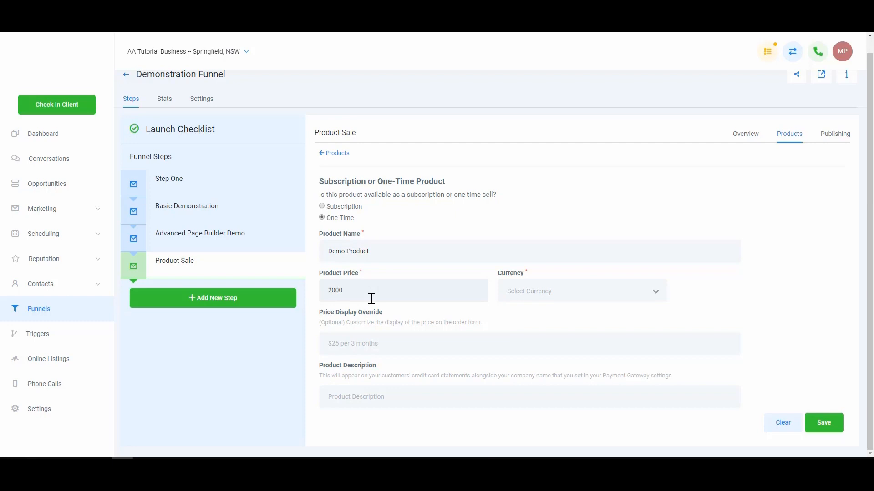
pyautogui.click(523, 295)
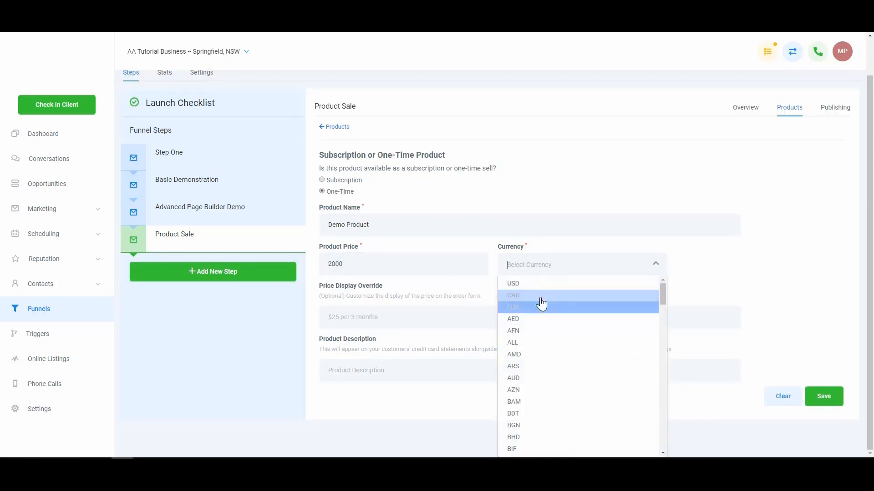
pyautogui.click(542, 284)
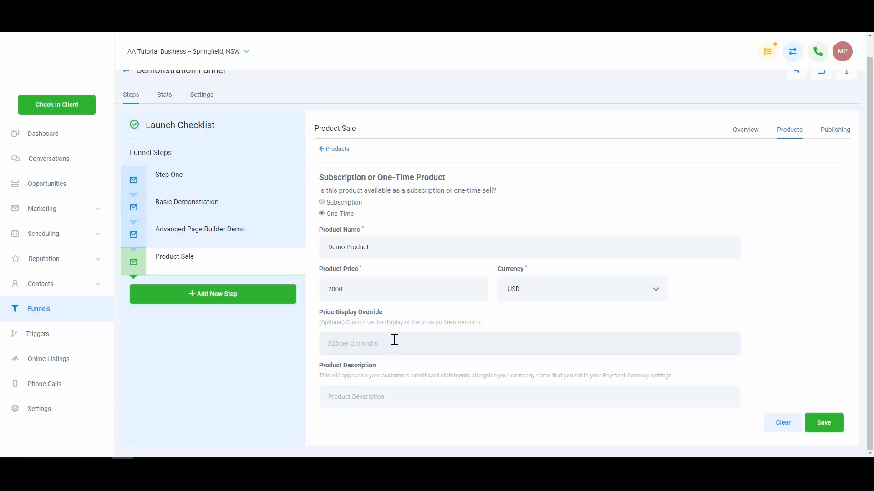
# - Set the product description to "Demo Statement Wording" and save the product
pyautogui.click(404, 398)
pyautogui.write('Demo Statement Wording')
pyautogui.click(827, 427)
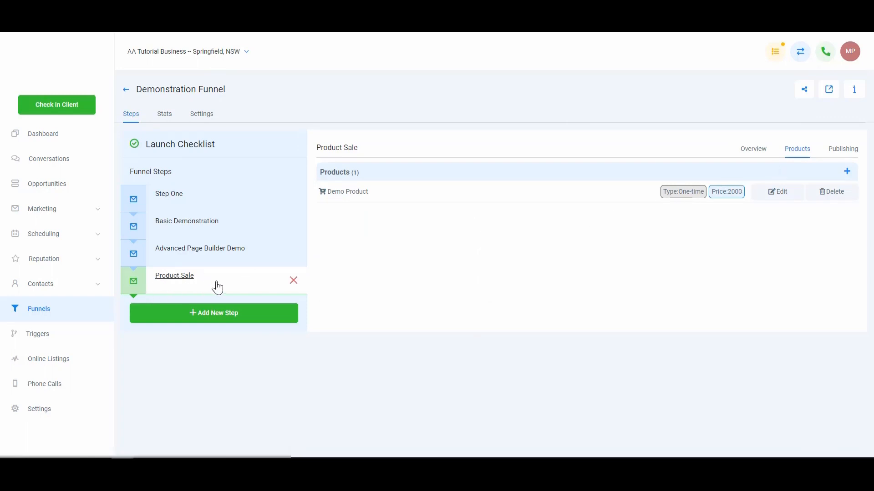
# - Open the live Product Sale page from the step's overview and enter the customer's full name in the order form
pyautogui.click(759, 152)
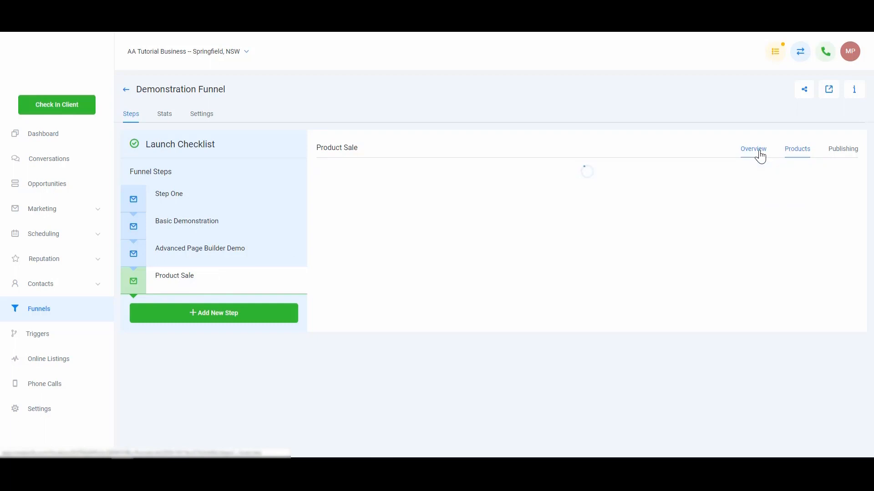
pyautogui.click(849, 173)
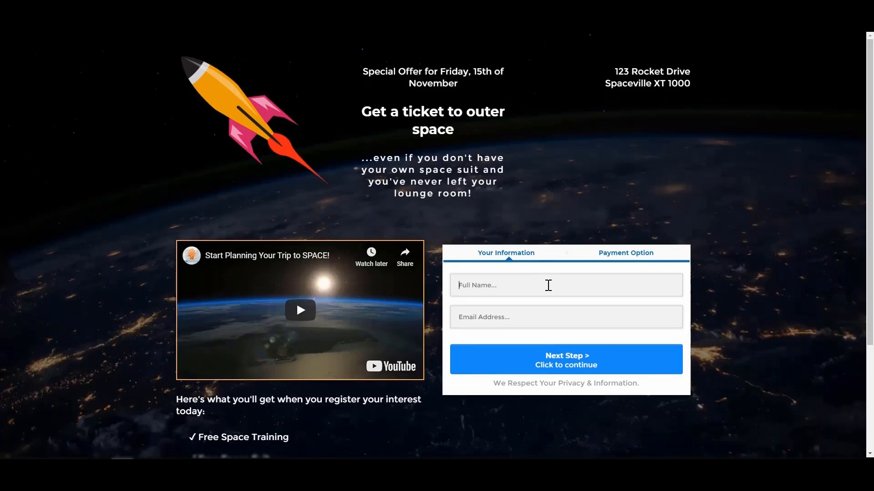
pyautogui.write('Mat')
pyautogui.press('BackSpace')
pyautogui.press('BackSpace')
pyautogui.press('BackSpace')
pyautogui.write('t')
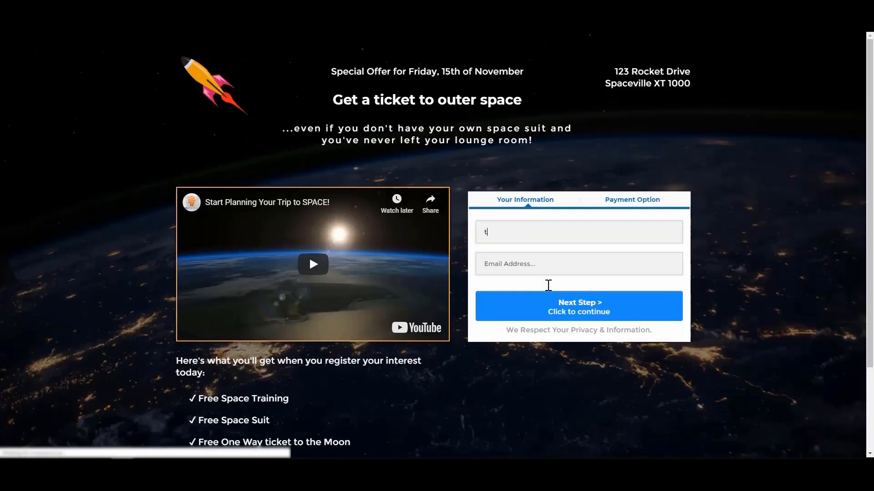
pyautogui.press('BackSpace')
pyautogui.write('Matt Test')
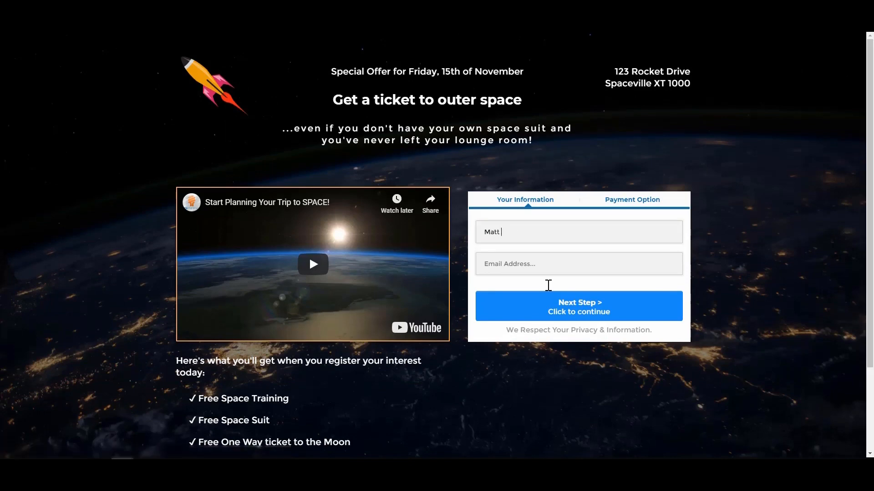
pyautogui.write('ing')
# - Enter the customer's e-mail address in the order form and continue to the Payment Option step
pyautogui.press('Tab')
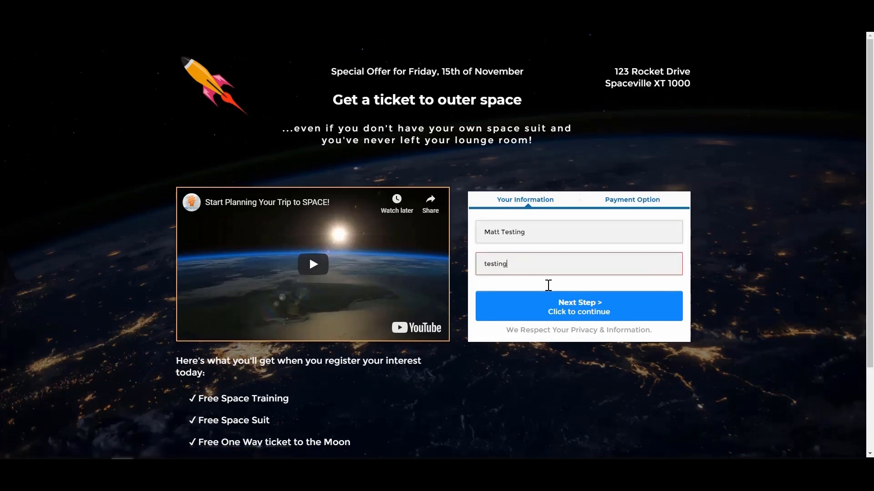
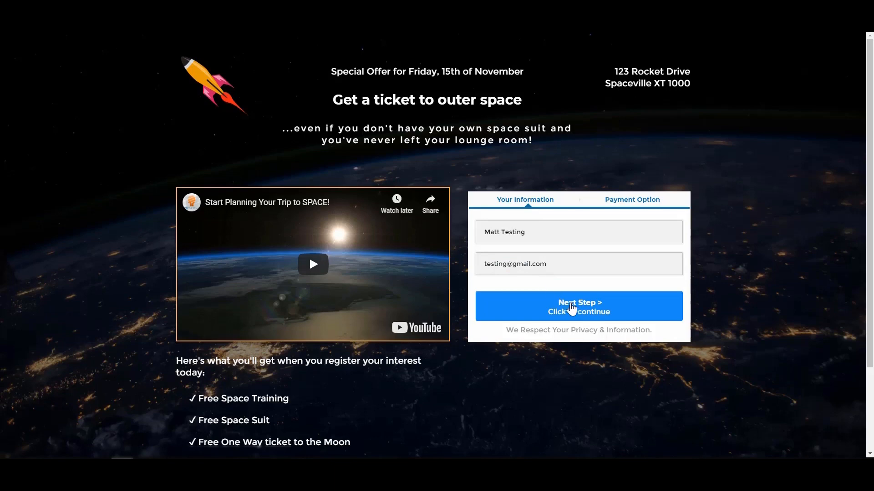
pyautogui.click(588, 307)
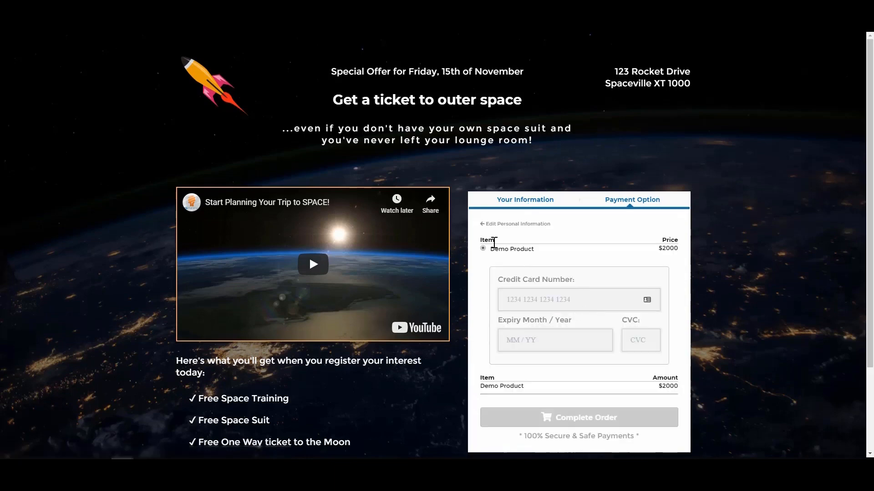
# - Examine the Payment Option step's product line, credit card fields and order summary, and dismiss the free ticket popup
pyautogui.moveTo(489, 249); pyautogui.dragTo(542, 254)
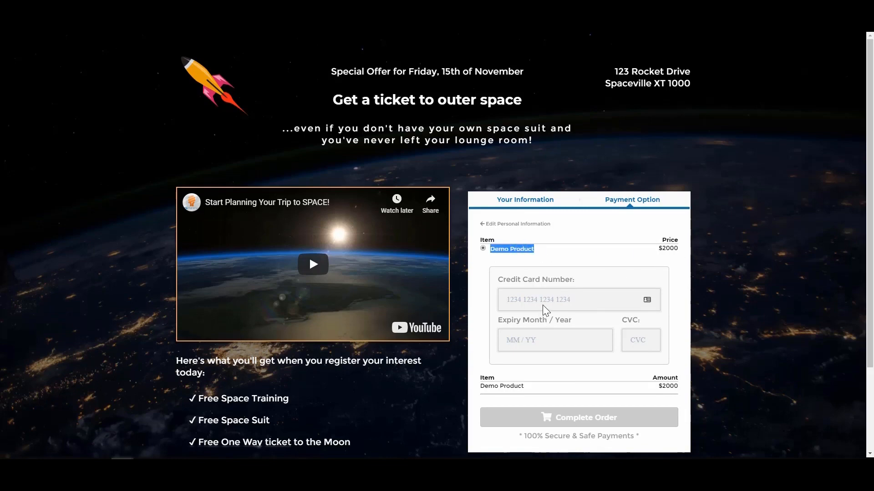
pyautogui.click(557, 301)
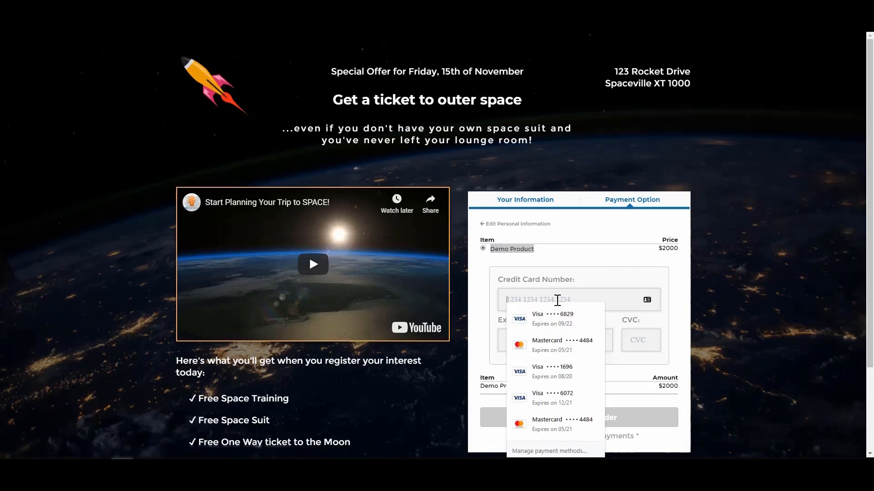
pyautogui.click(604, 286)
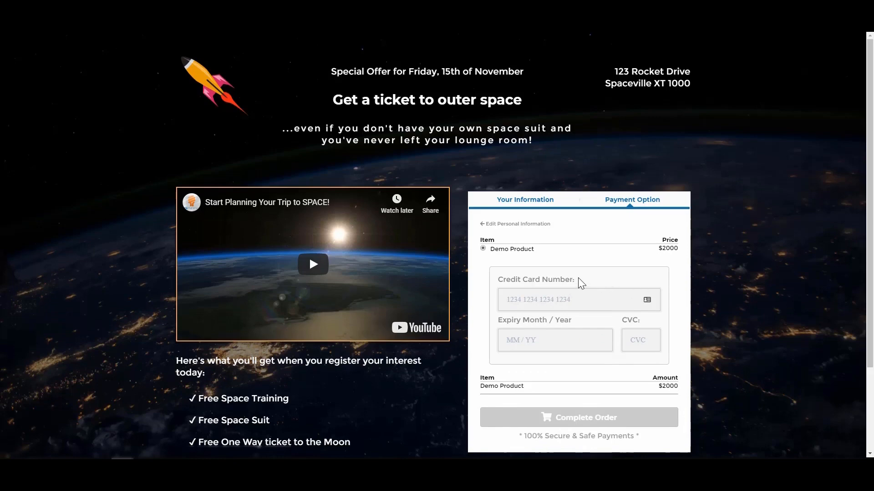
pyautogui.scroll(-1, 610, 390)
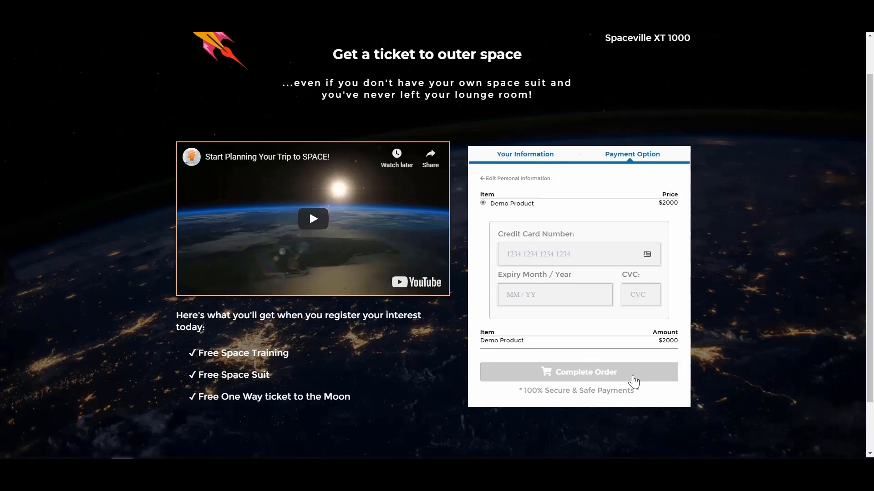
pyautogui.scroll(1, 634, 381)
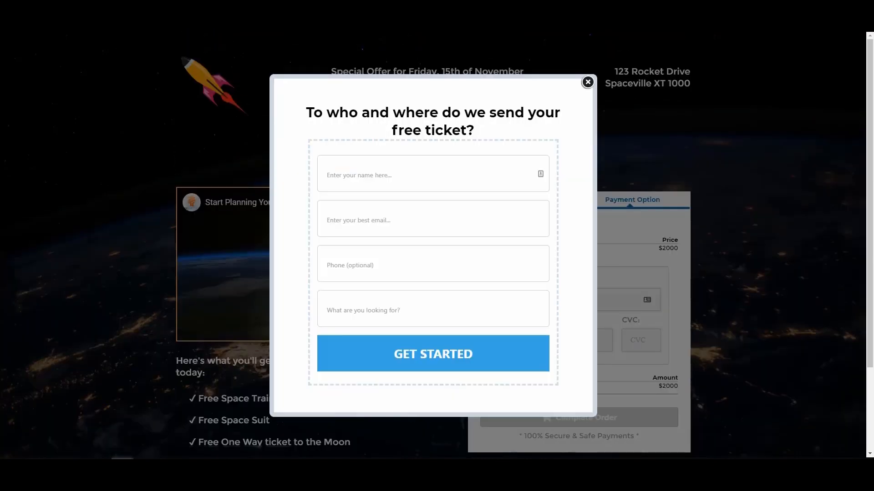
pyautogui.click(587, 82)
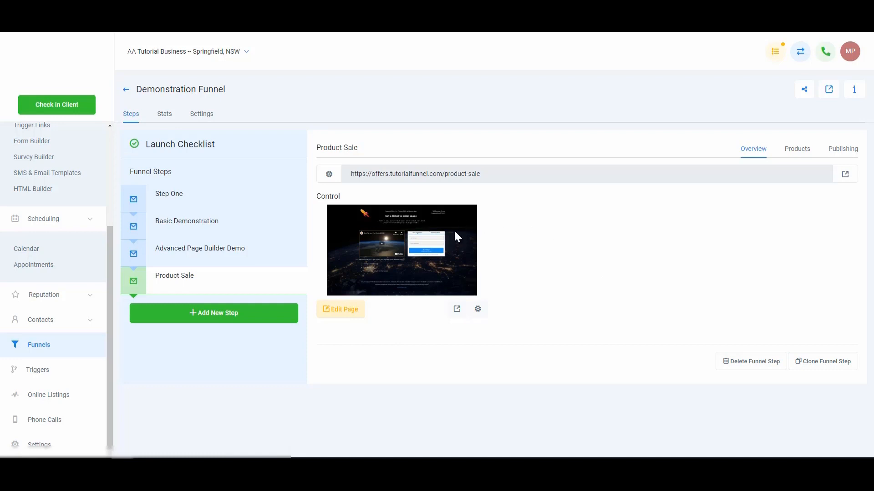
# - Create a new basic trigger rule named "Product Order Trigger"
pyautogui.click(38, 371)
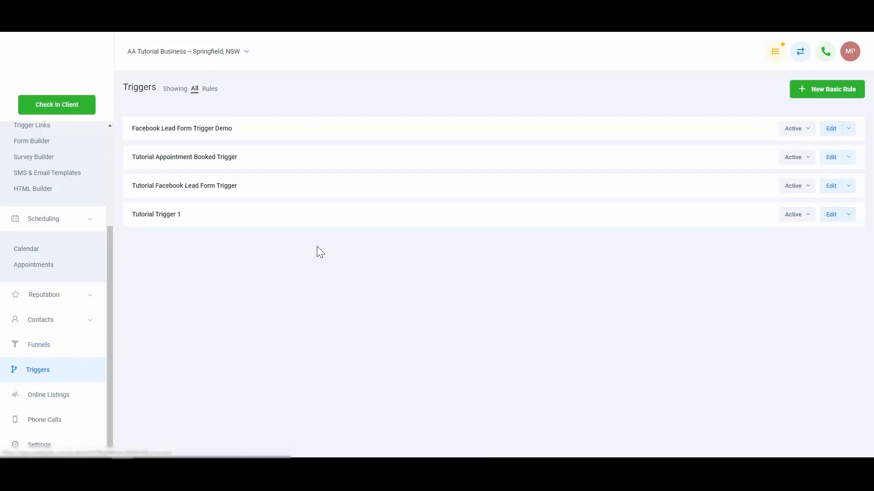
pyautogui.click(823, 91)
pyautogui.click(227, 87)
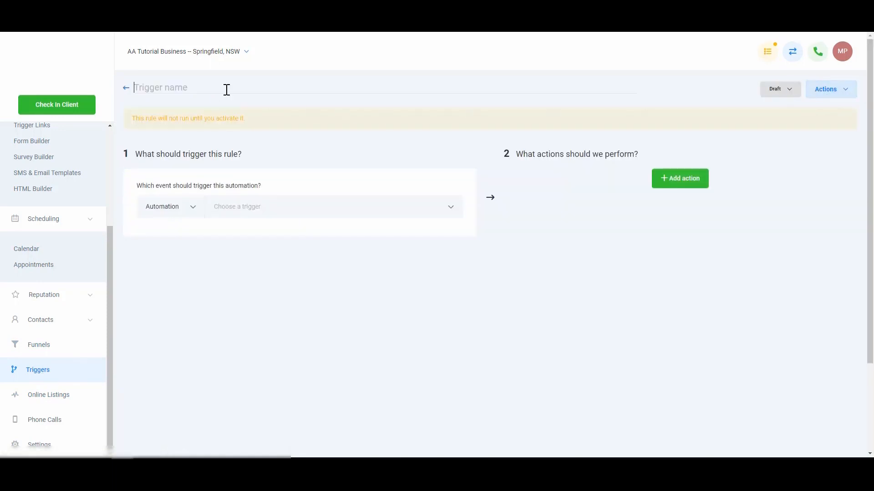
pyautogui.write('Product Pr')
pyautogui.press('BackSpace')
pyautogui.press('BackSpace')
pyautogui.press('BackSpace')
pyautogui.write('Orer')
pyautogui.press('BackSpace')
pyautogui.press('BackSpace')
pyautogui.write('der Trigger')
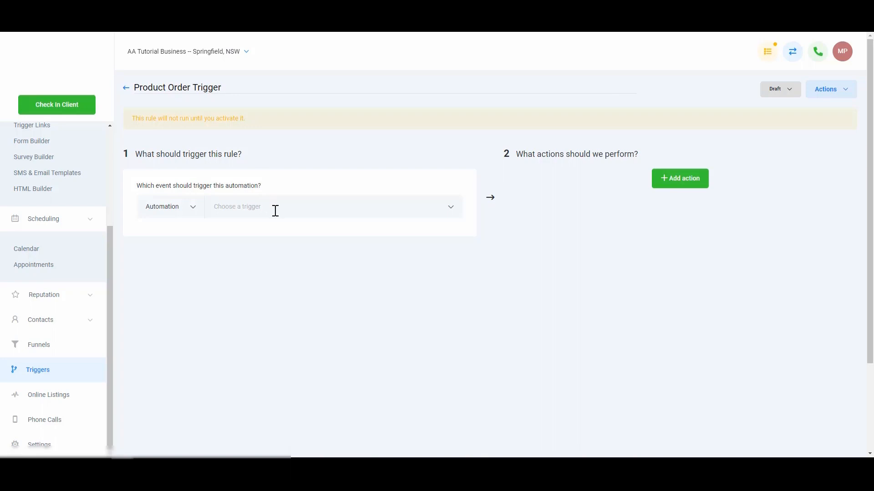
# - Set the Product Order Trigger to Active and choose Two Step Order as its triggering event
pyautogui.click(779, 89)
pyautogui.click(775, 114)
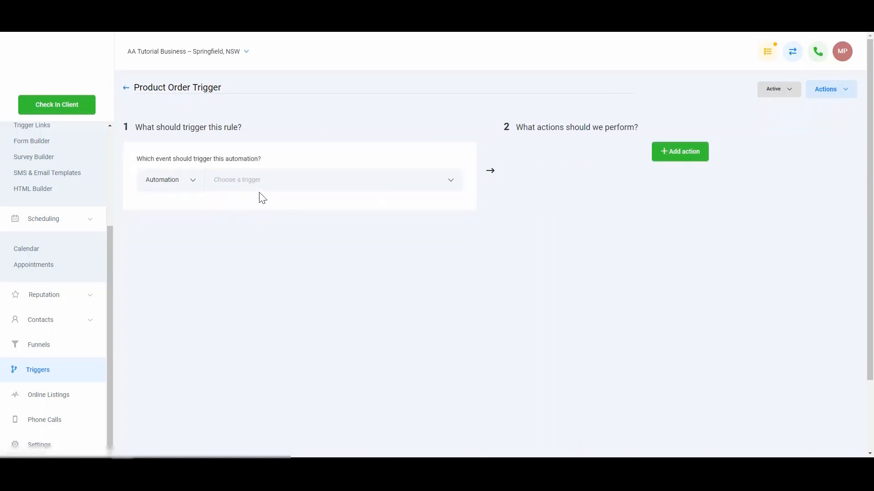
pyautogui.click(273, 178)
pyautogui.scroll(-5, 302, 262)
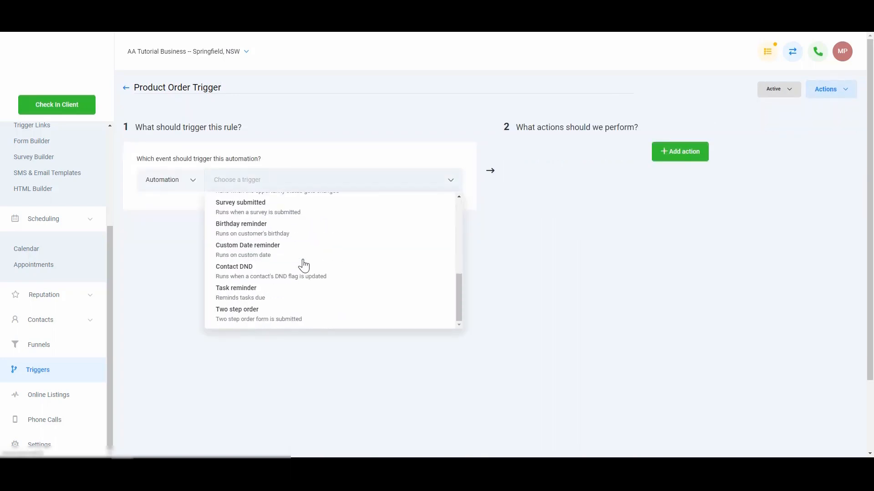
pyautogui.click(249, 317)
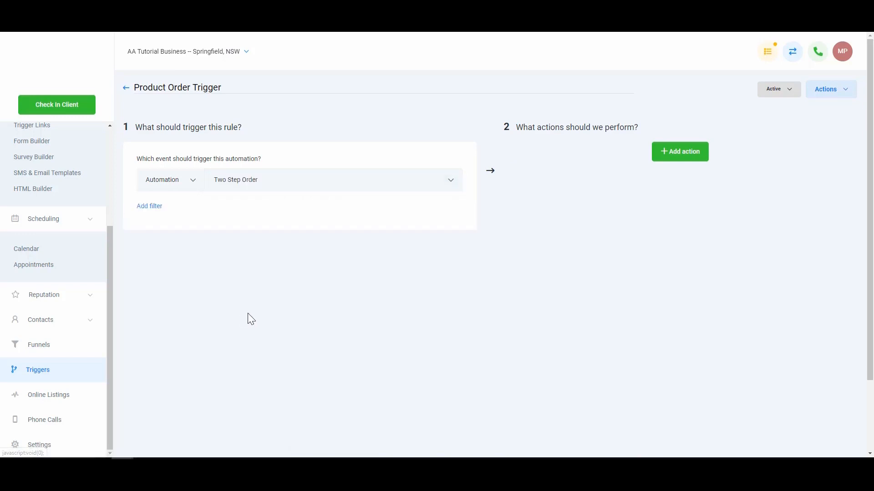
# - Add an In Funnel filter for the Demonstration Funnel to the trigger
pyautogui.click(151, 209)
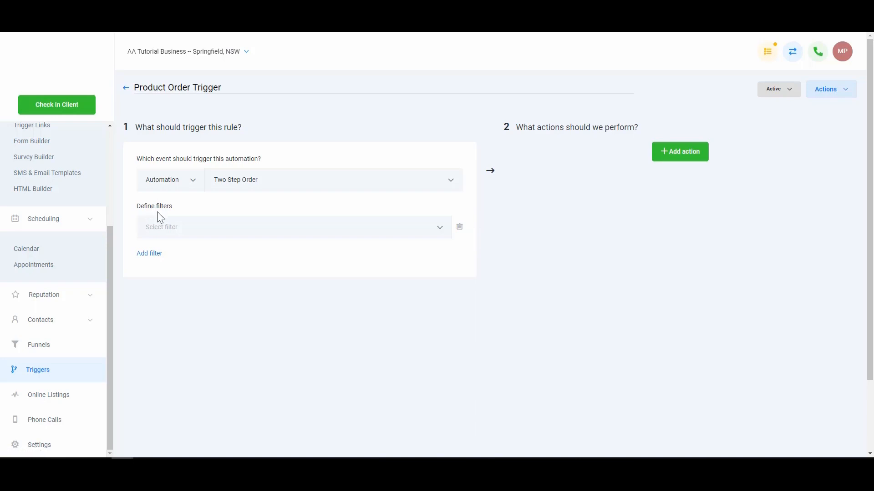
pyautogui.click(191, 230)
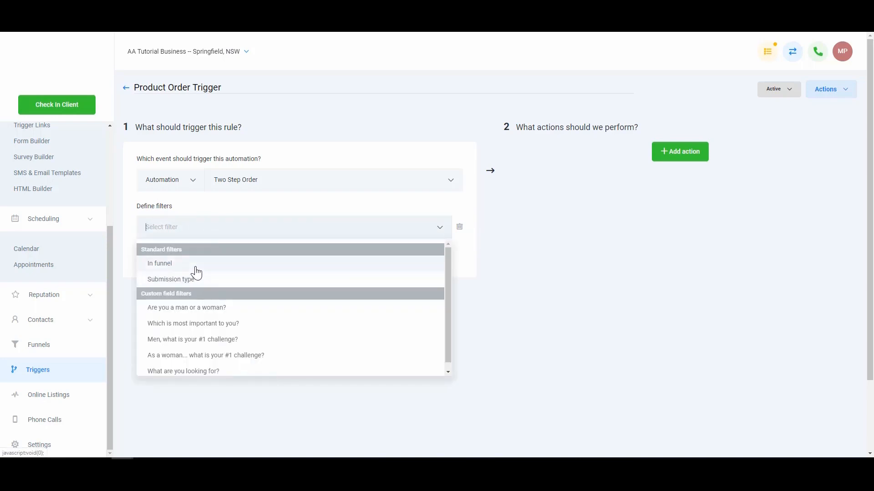
pyautogui.click(196, 266)
pyautogui.click(337, 227)
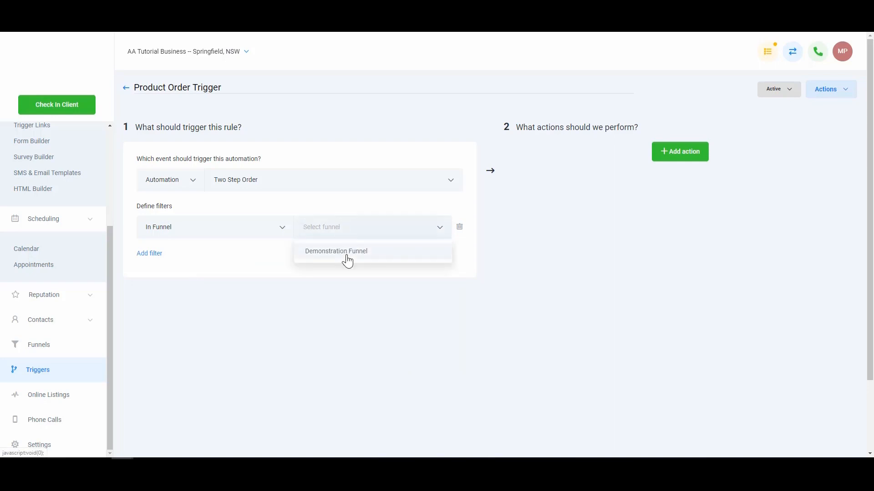
pyautogui.click(349, 259)
# - Add a second trigger filter for Submission Type set to Optin
pyautogui.click(138, 254)
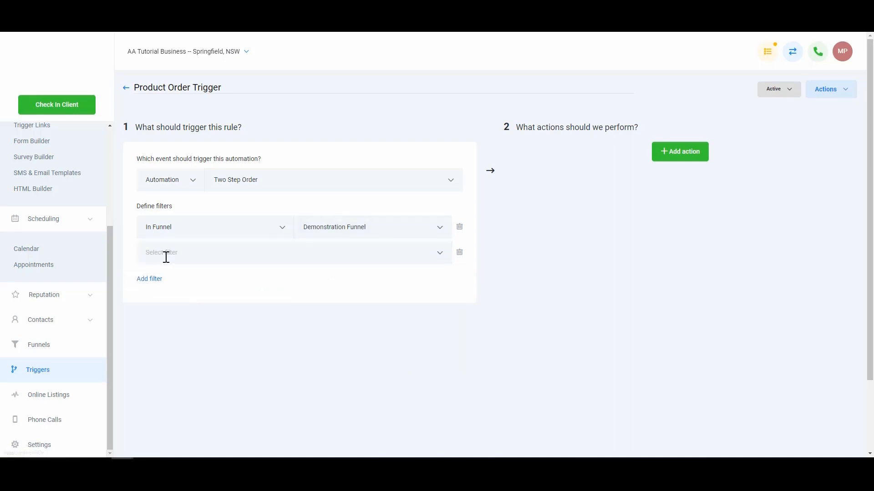
pyautogui.click(179, 250)
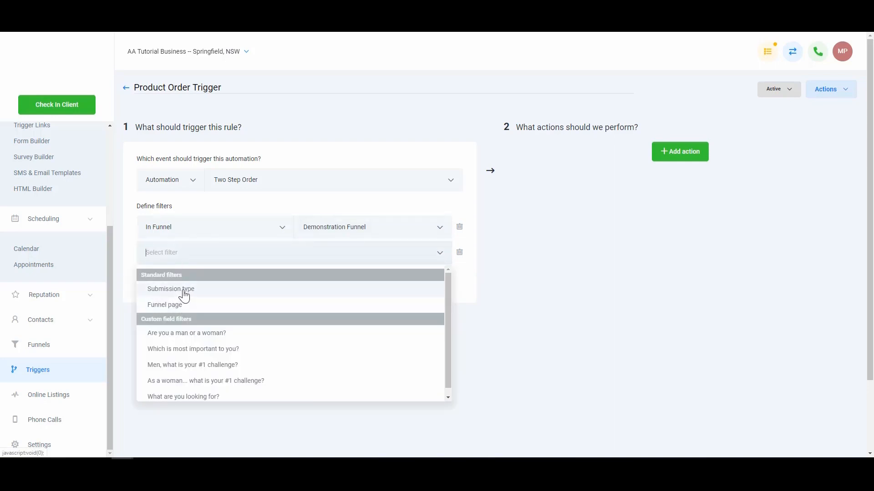
pyautogui.click(180, 289)
pyautogui.click(337, 253)
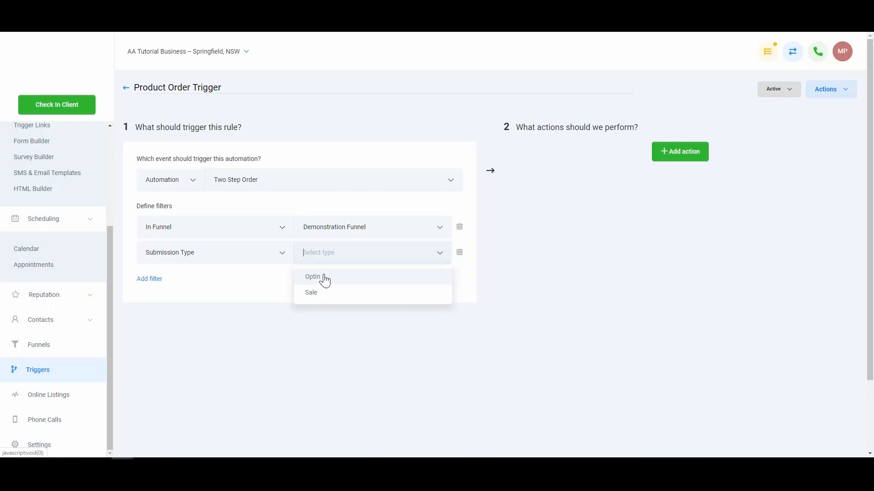
pyautogui.click(323, 279)
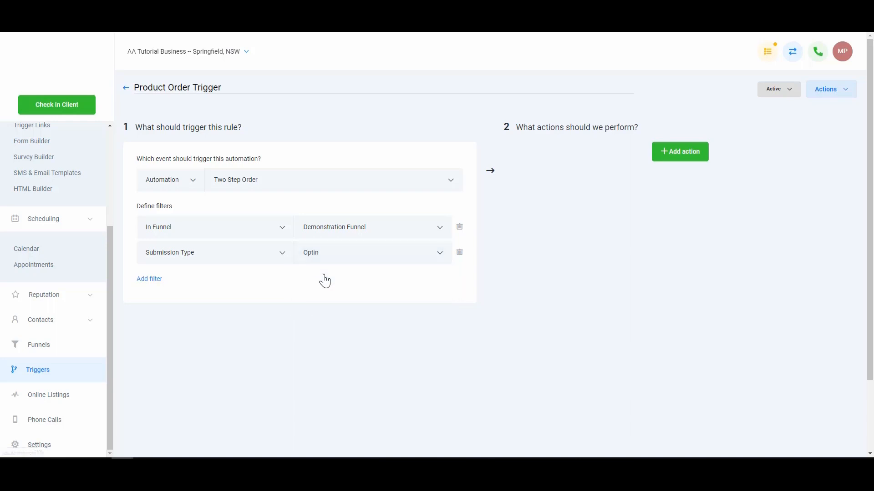
# - Add and remove a blank action, and change the Submission Type filter to Sale
pyautogui.click(687, 161)
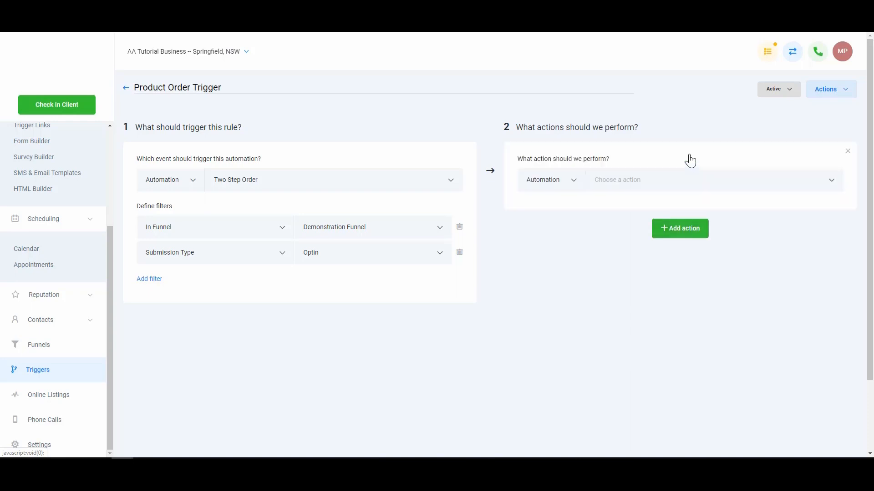
pyautogui.click(847, 151)
pyautogui.click(374, 254)
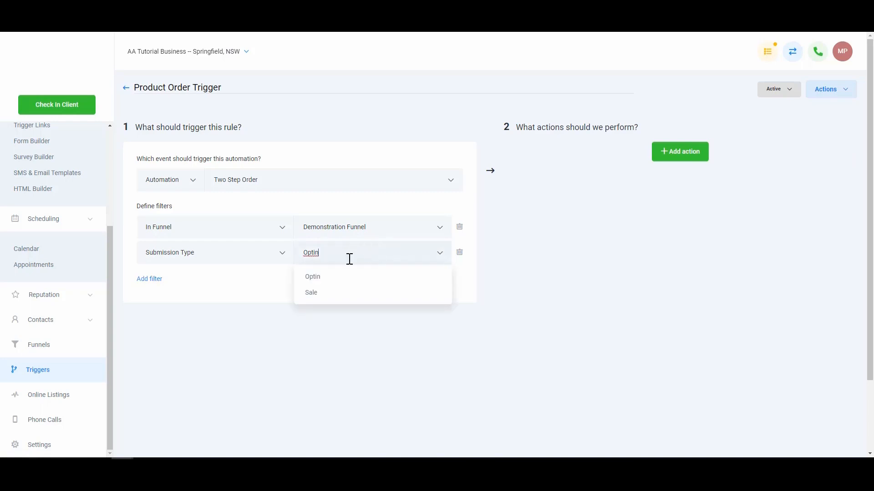
pyautogui.click(346, 294)
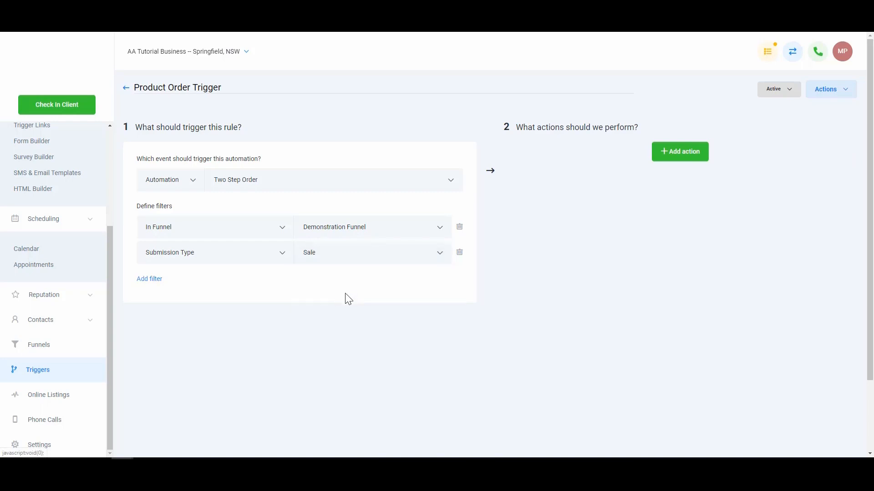
# - Add a blank action to the trigger and review the available automation actions without choosing one
pyautogui.click(688, 150)
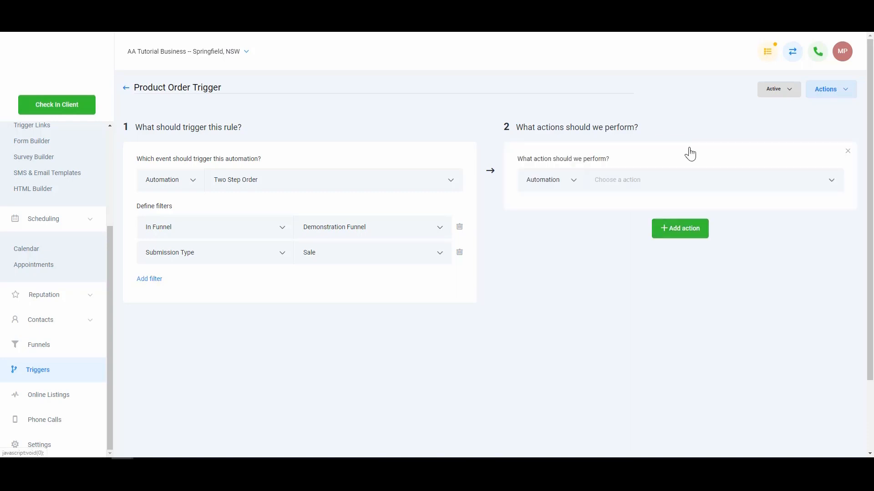
pyautogui.click(677, 181)
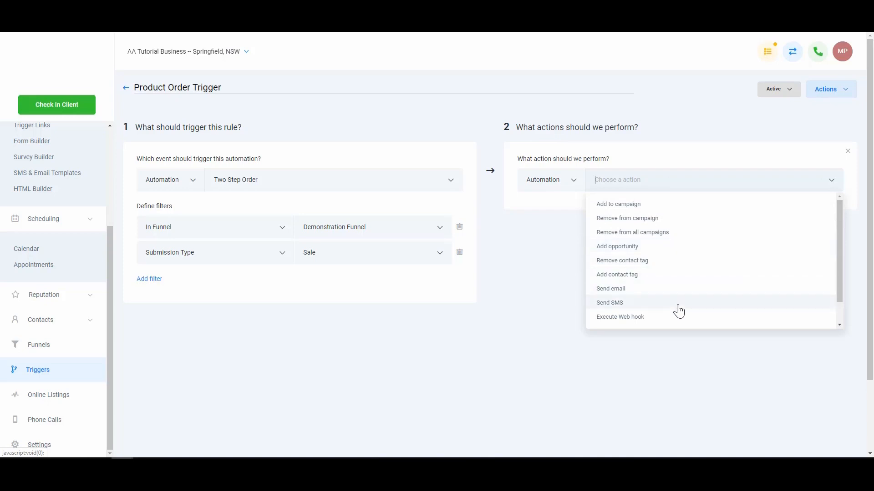
pyautogui.click(551, 321)
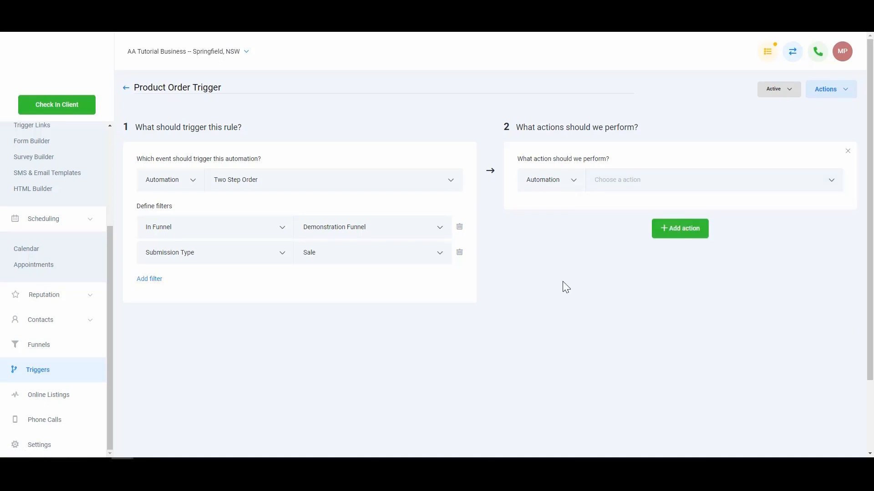